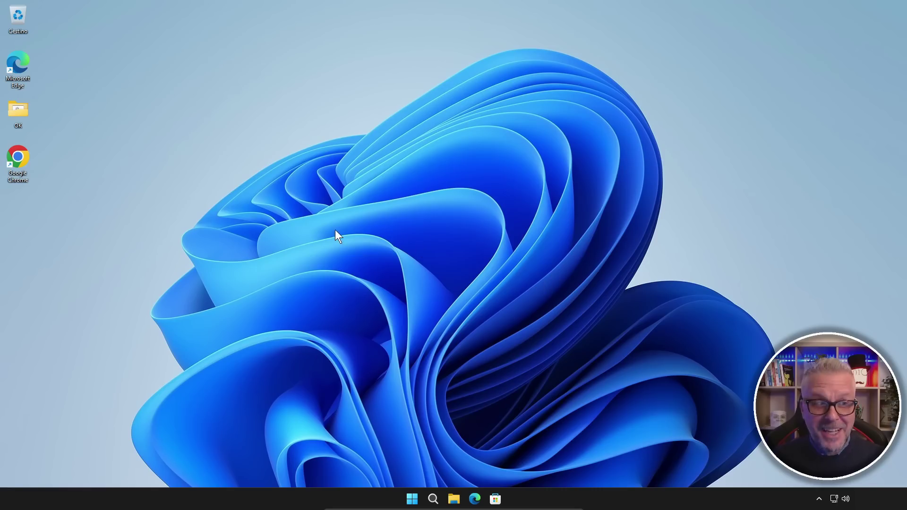
Launch Chrome, search Google for 'gentiluomo digitale' and open the Gentiluomo Digitale: Home result.
double_click(17, 158)
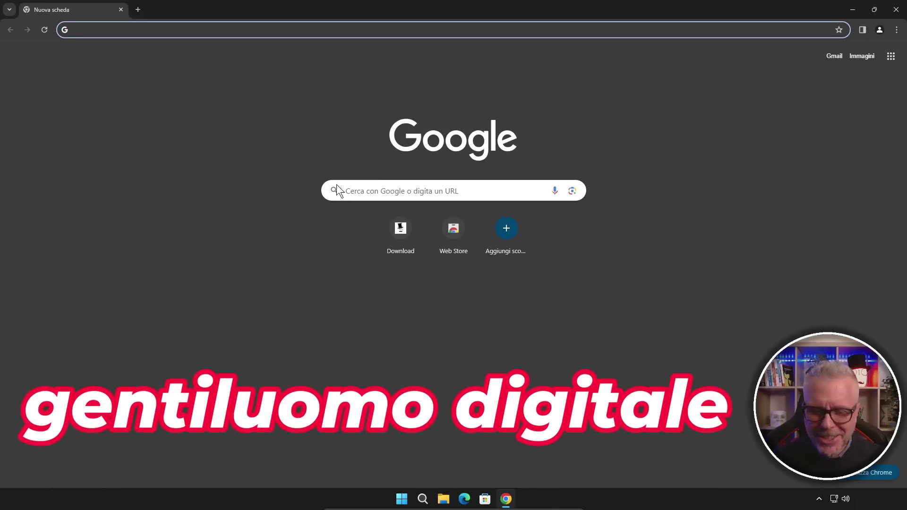
text(gentiluomo digi)
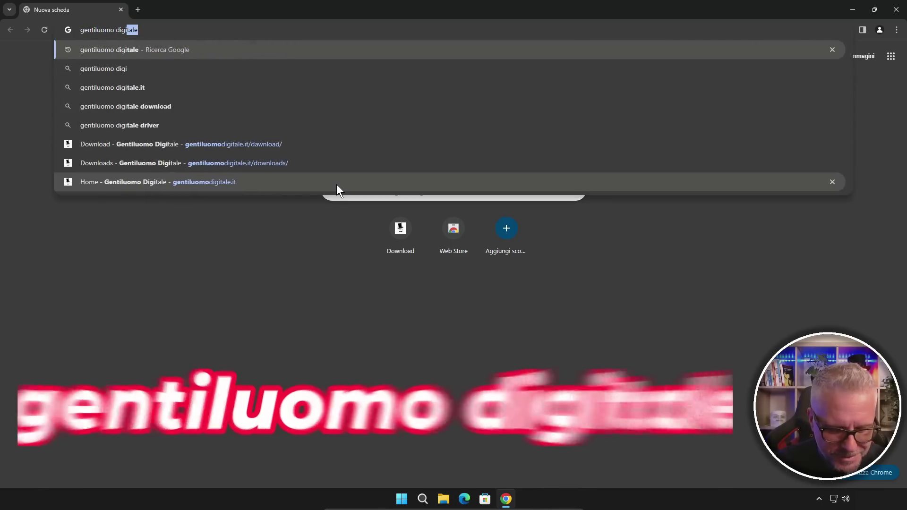
text(tale)
key(Return)
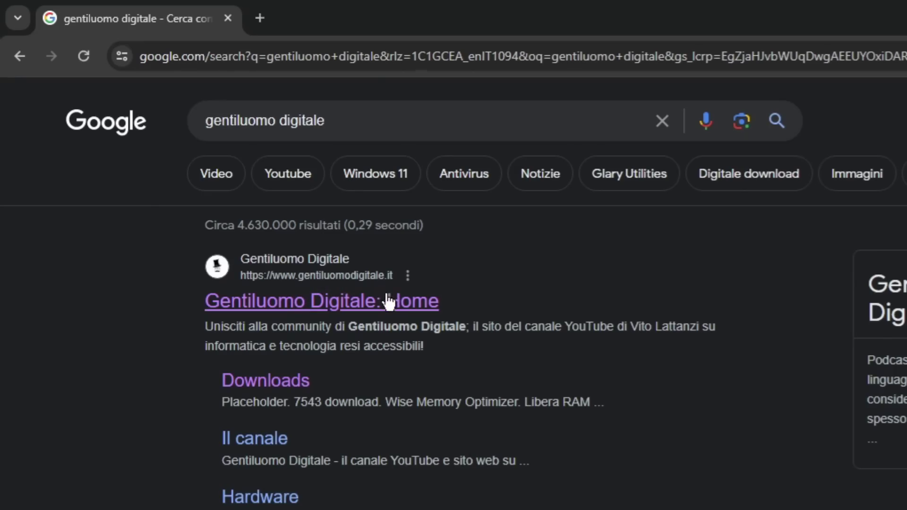
click(368, 308)
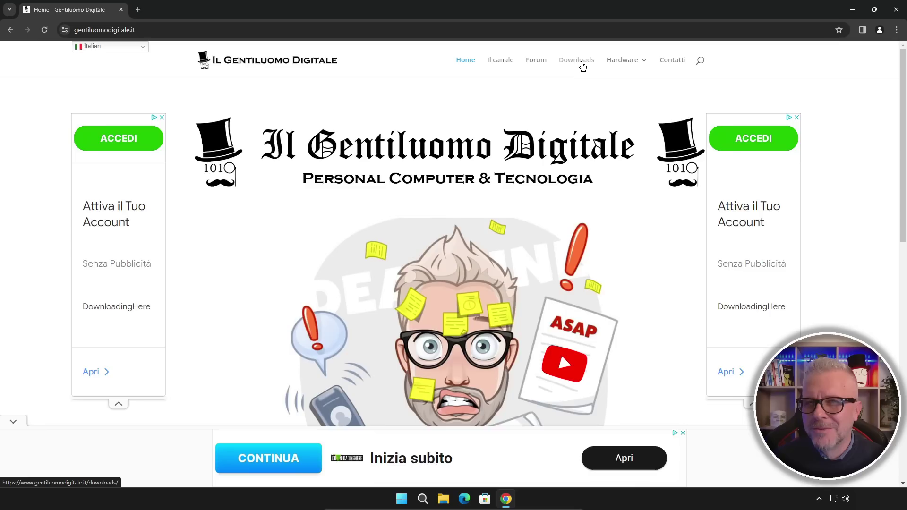
Download hamachi.zip (10.6 MB) from the Hamachi card on the Downloads page and open it.
click(456, 140)
scroll(572, 78, down, 9)
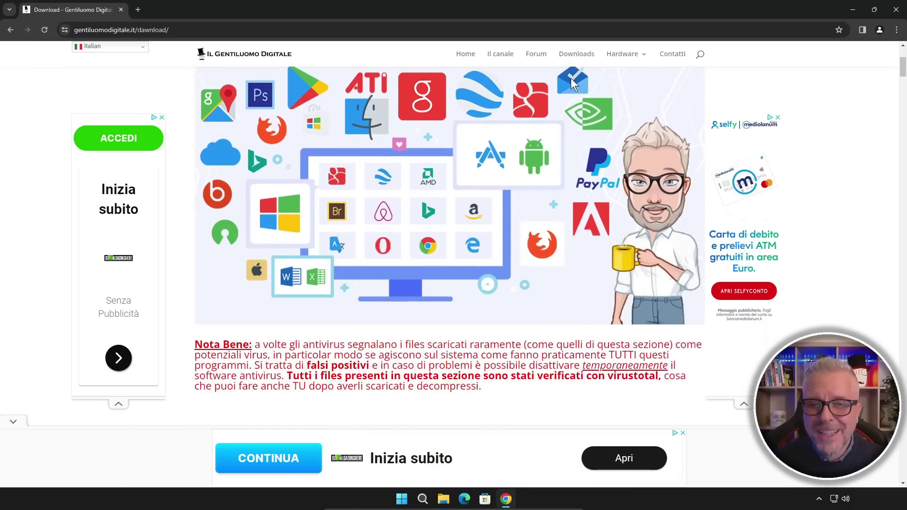
scroll(570, 81, down, 2)
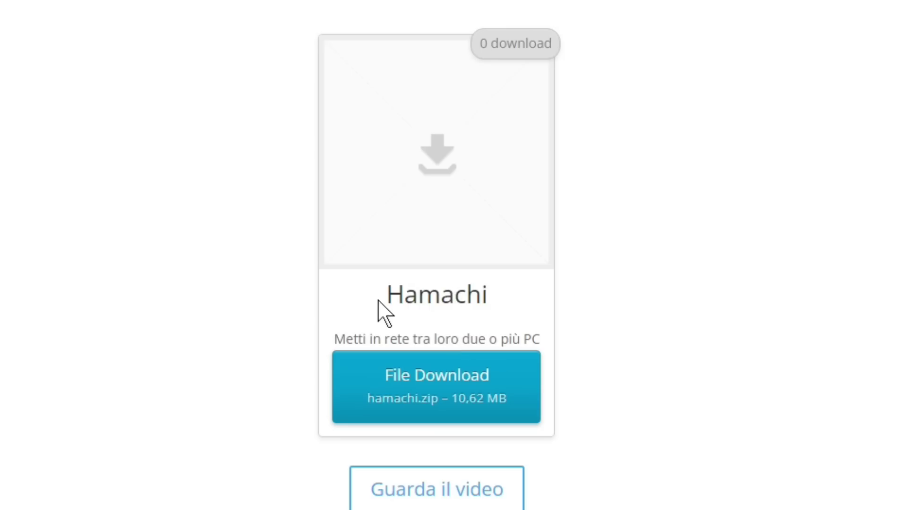
drag(385, 289, 510, 306)
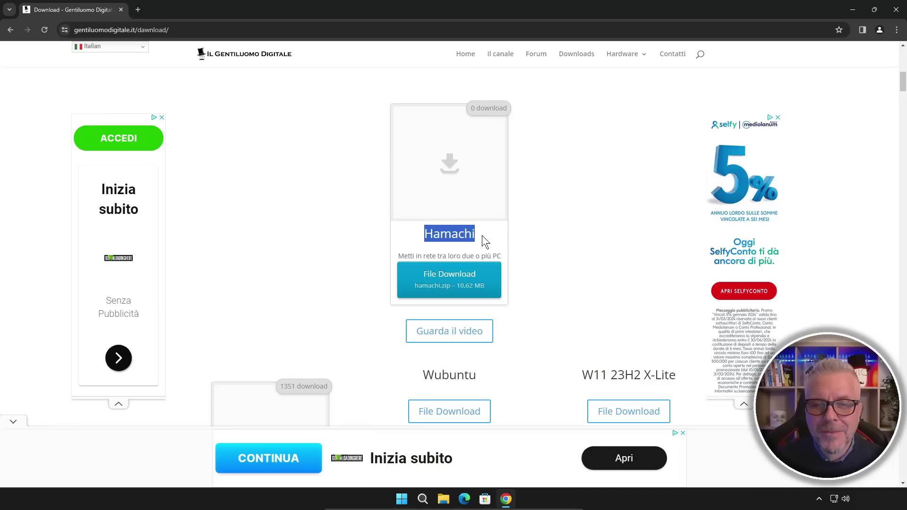
click(453, 284)
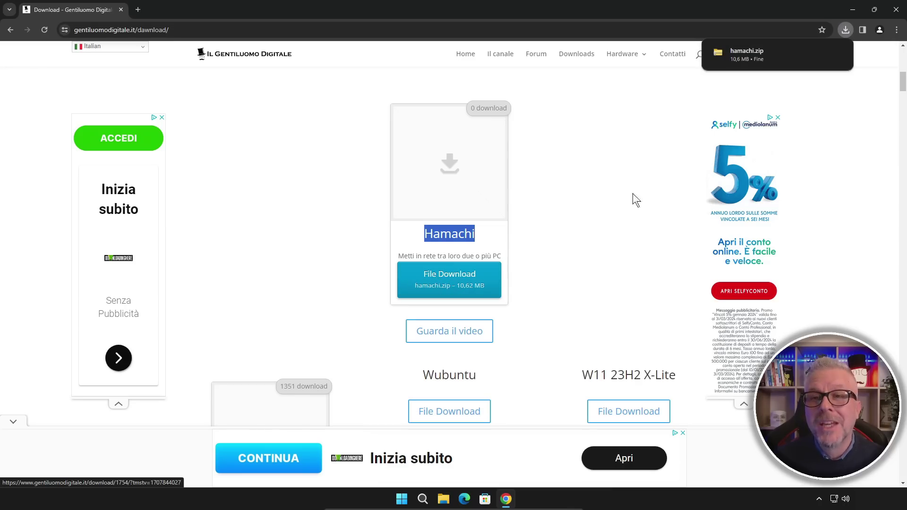
mouse_move(739, 50)
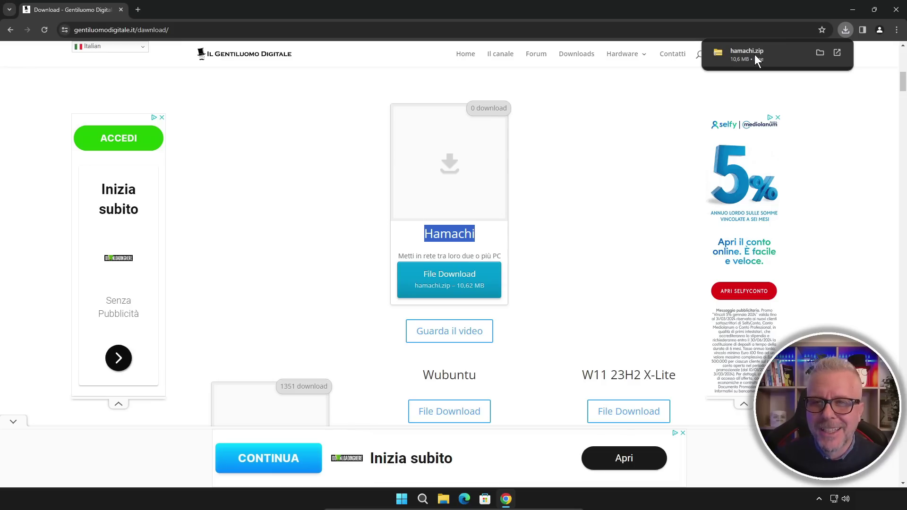
click(755, 55)
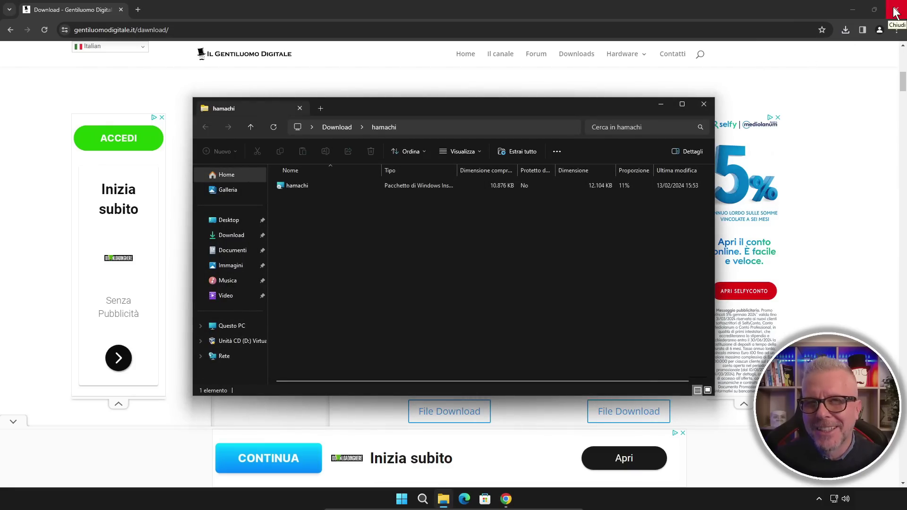
Close Chrome, copy the hamachi installer from the zip onto the desktop, and close the zip window.
click(895, 11)
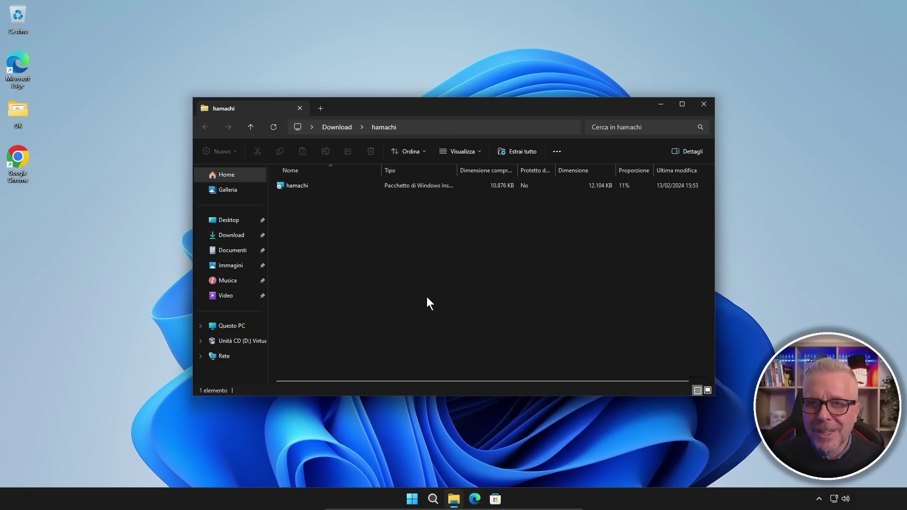
drag(299, 186, 24, 239)
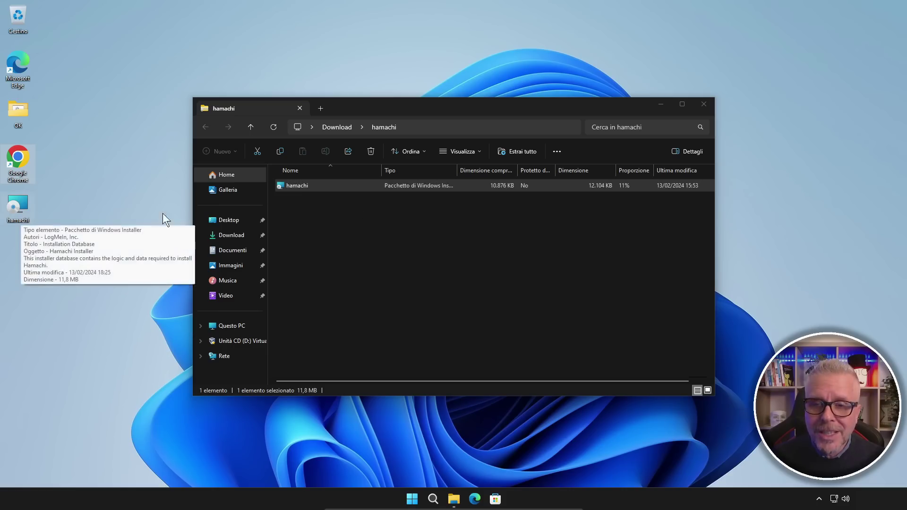
click(705, 106)
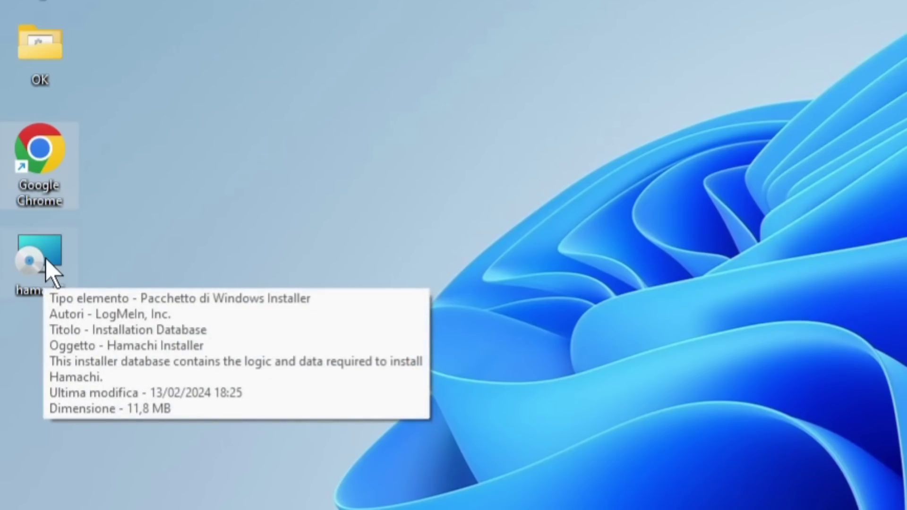
Install Hamachi in Italian with the licence accepted and default options, approving the UAC prompt.
double_click(46, 259)
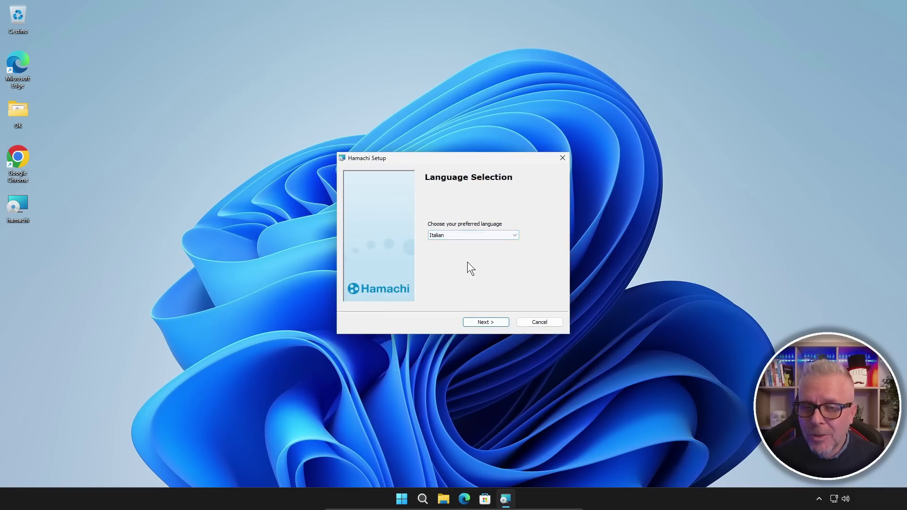
click(485, 322)
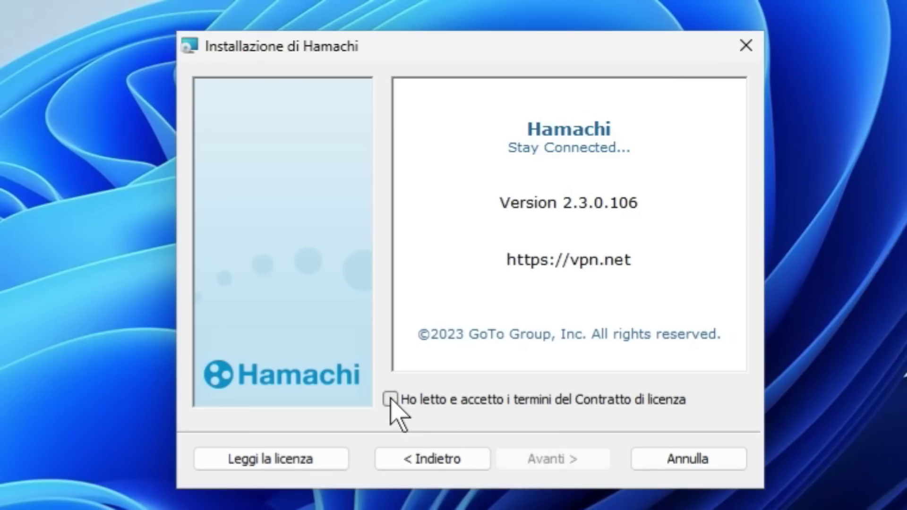
click(391, 400)
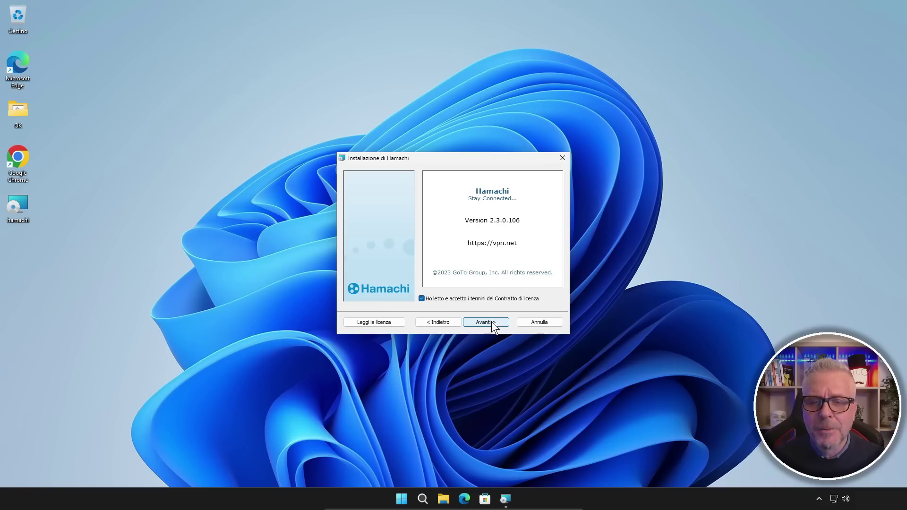
click(491, 322)
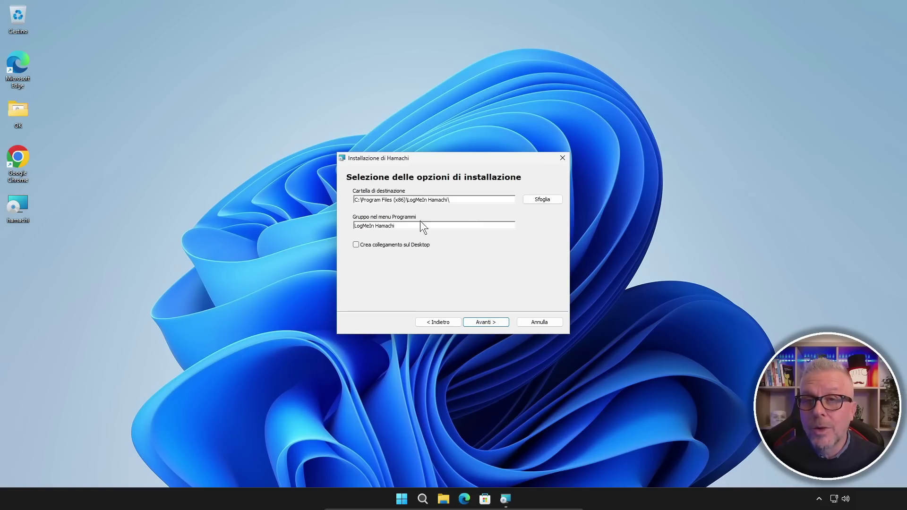
click(495, 322)
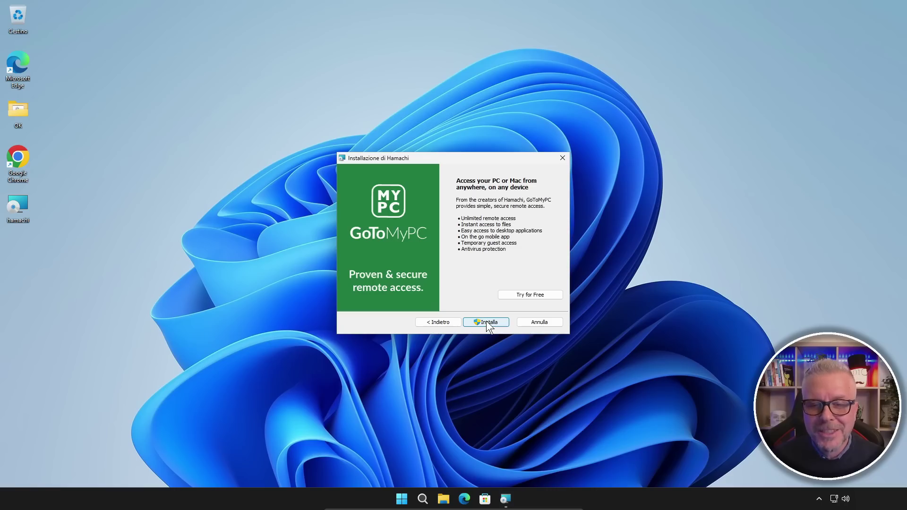
click(486, 322)
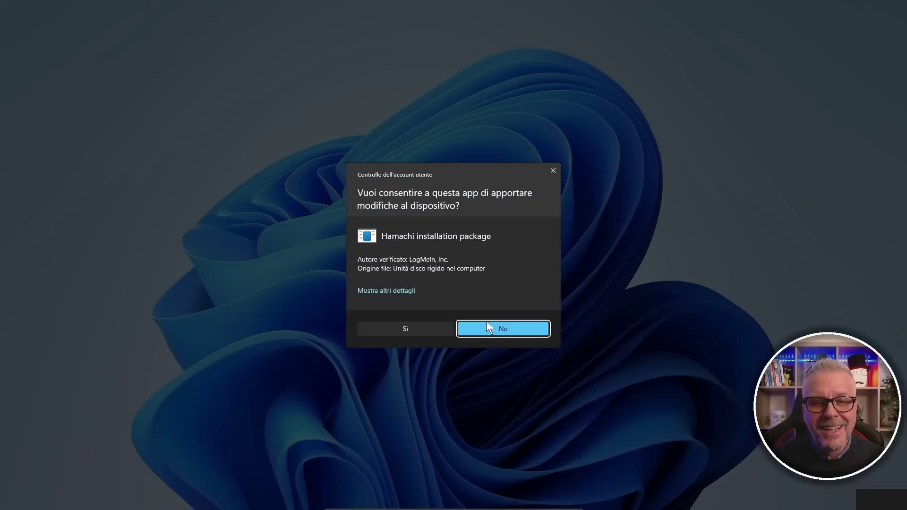
click(410, 330)
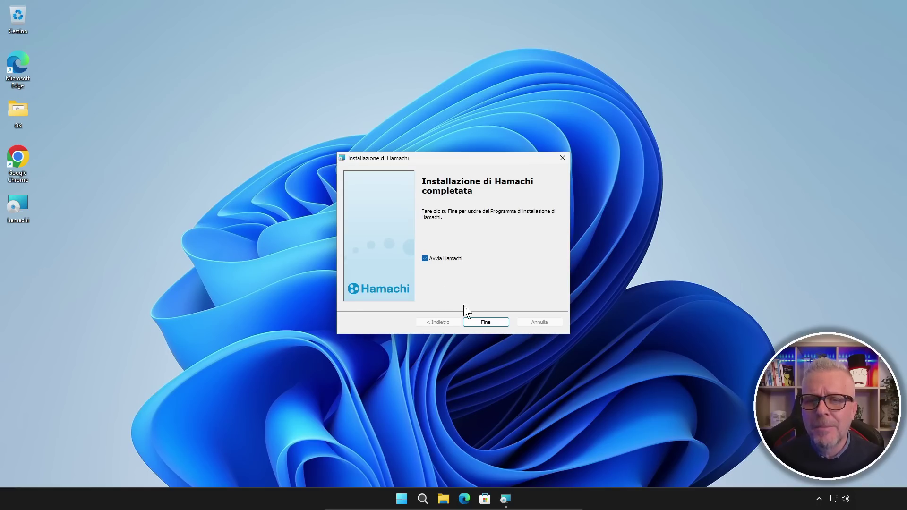
Finish setup with Avvia Hamachi ticked, then switch Hamachi on to reach the LogMeIn Login dialog.
click(497, 327)
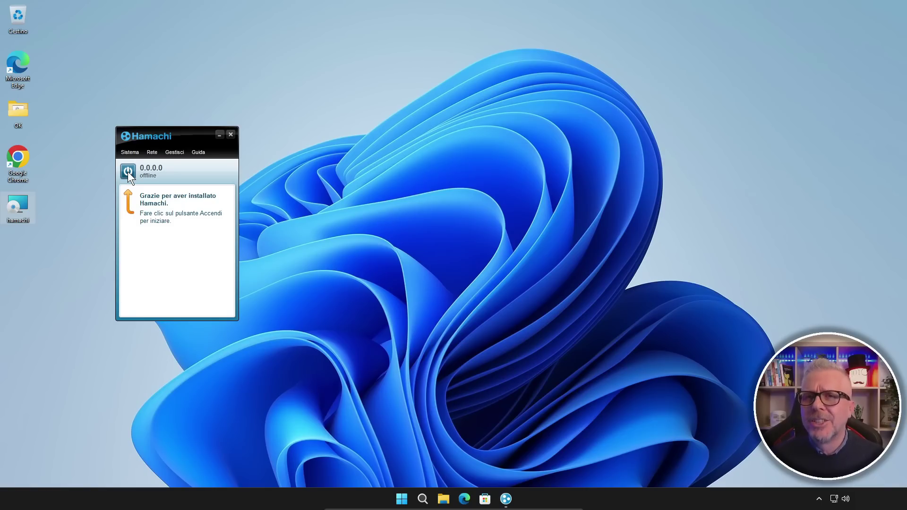
click(128, 171)
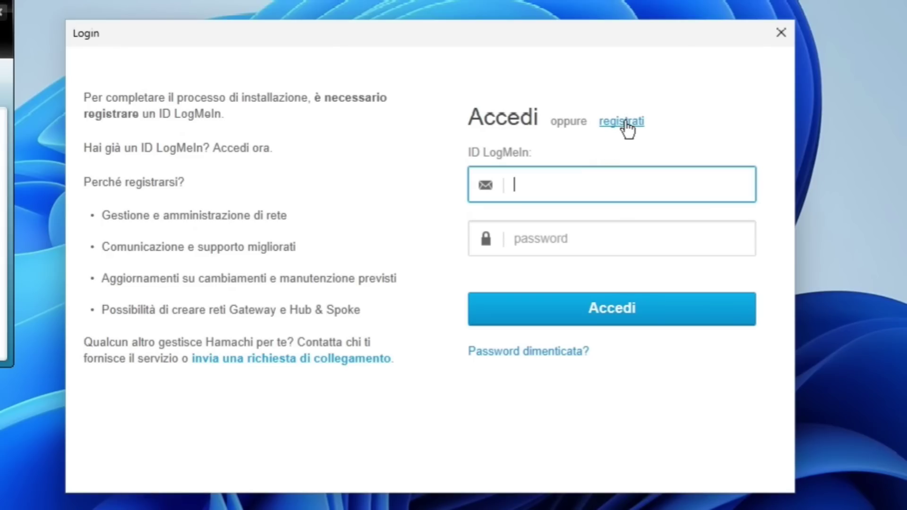
click(625, 122)
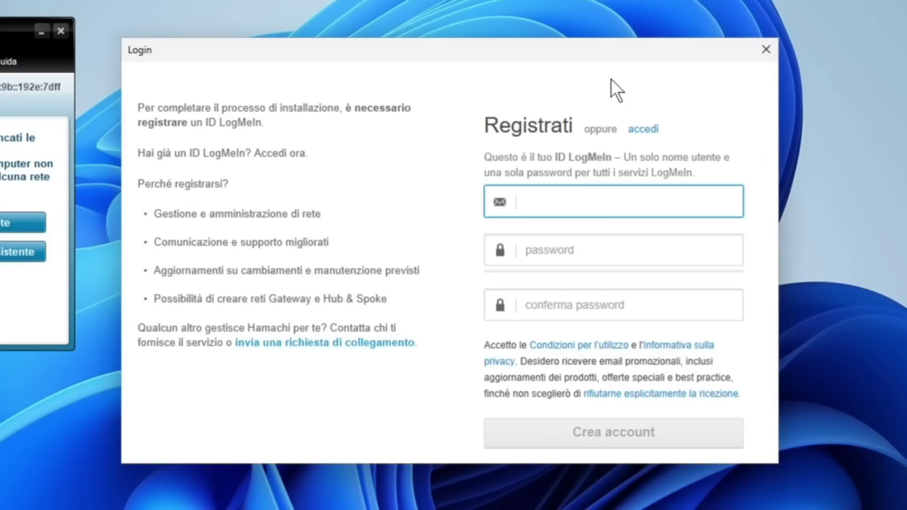
text(user@gmail.comgmail.com)
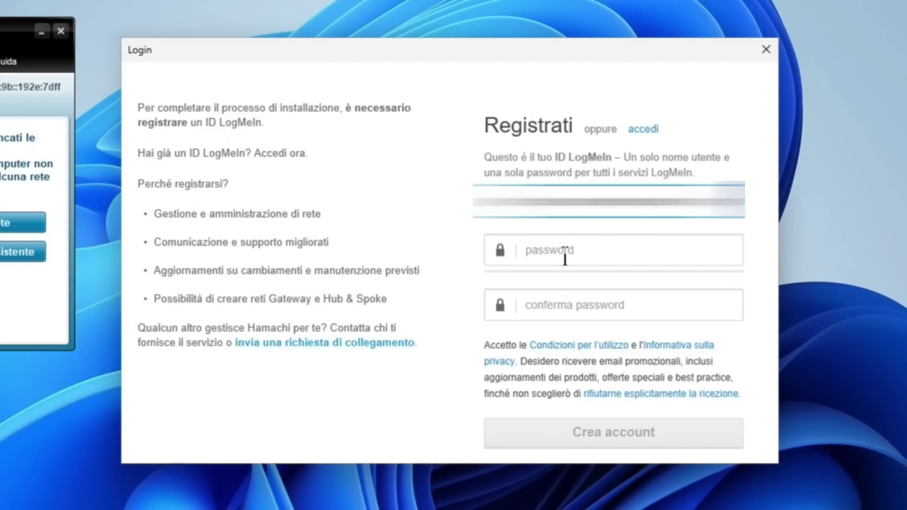
click(591, 257)
text(••••••••••)
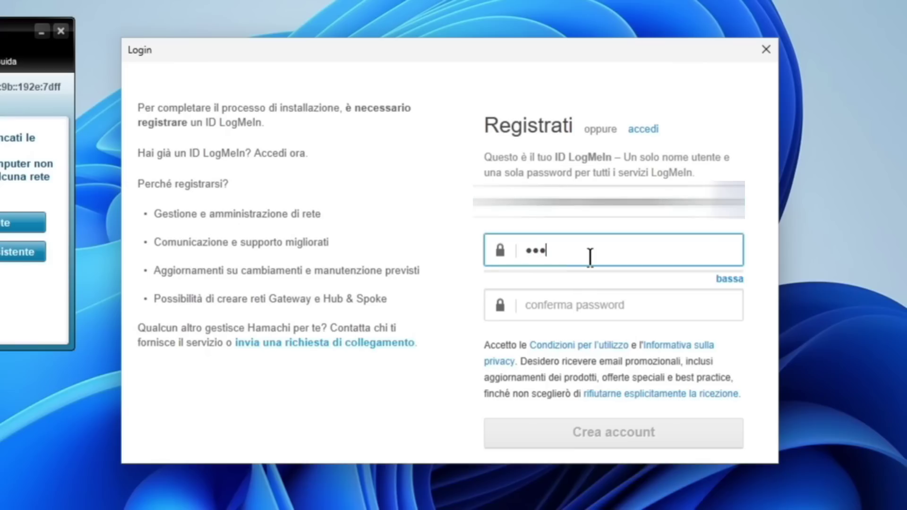
text(•••••)
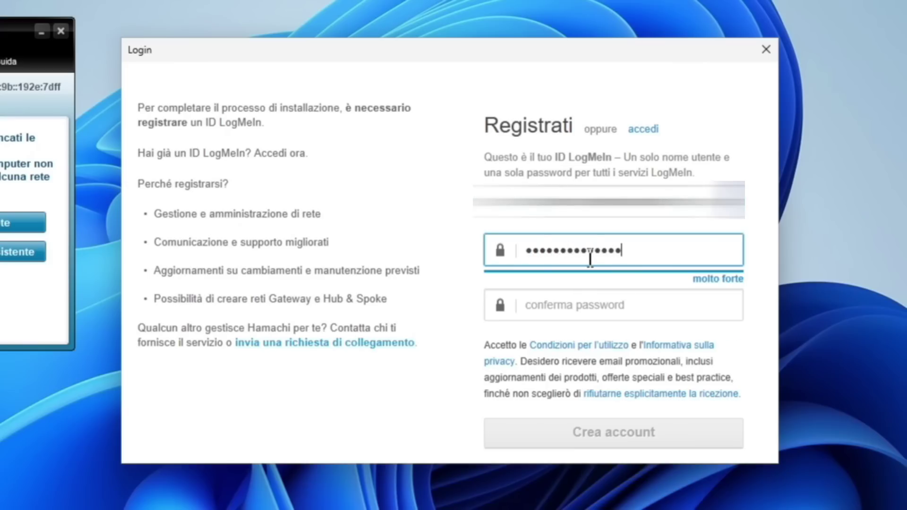
click(579, 310)
text(•••••••••••)
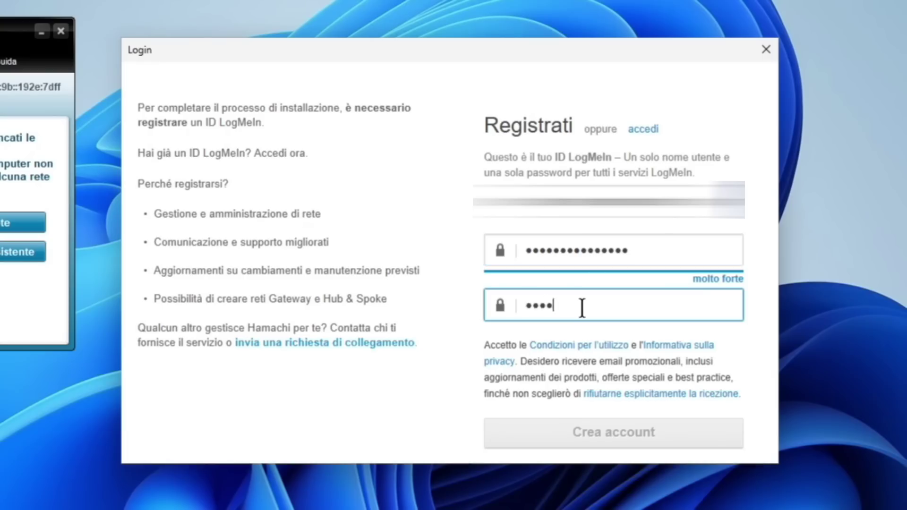
text(••••)
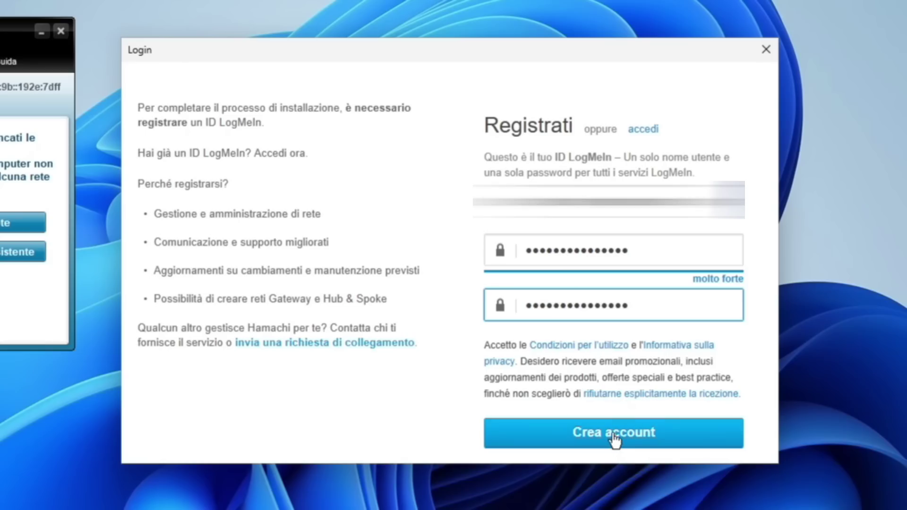
click(613, 438)
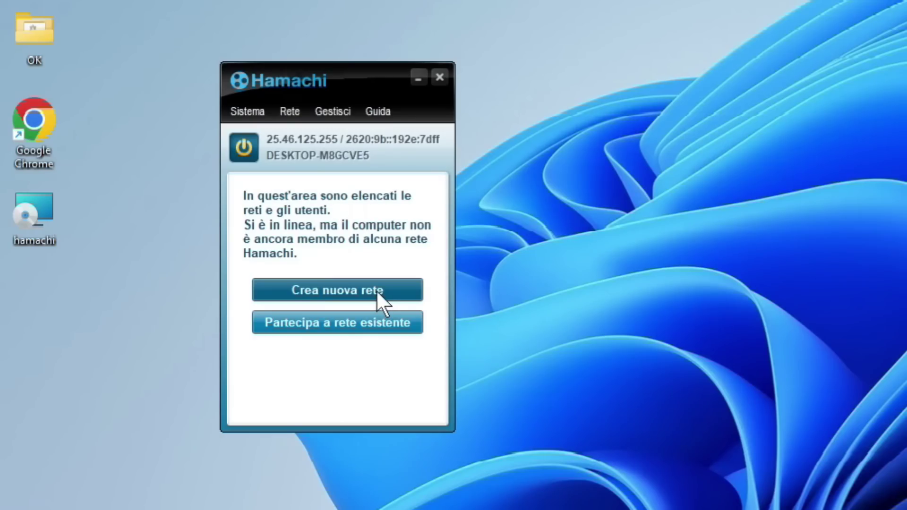
Create network ID 'retediprova123', entering and confirming its password.
click(376, 290)
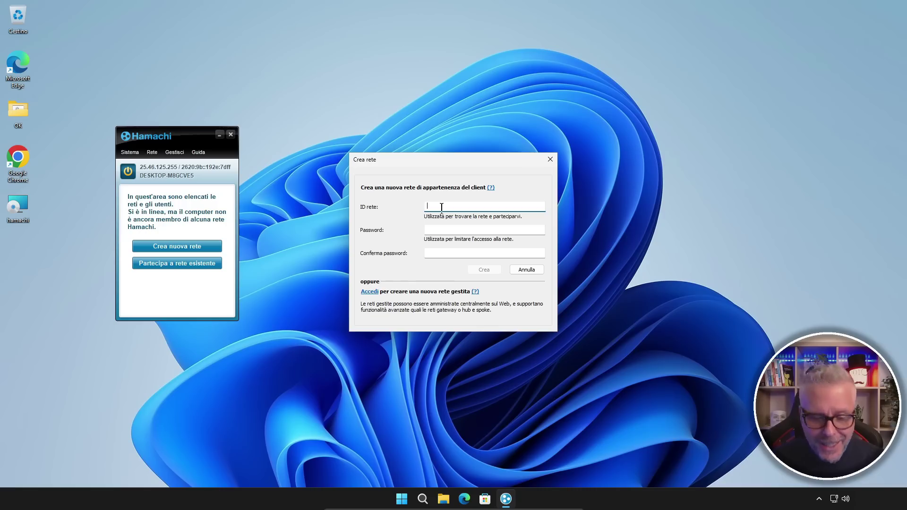
text(retedip)
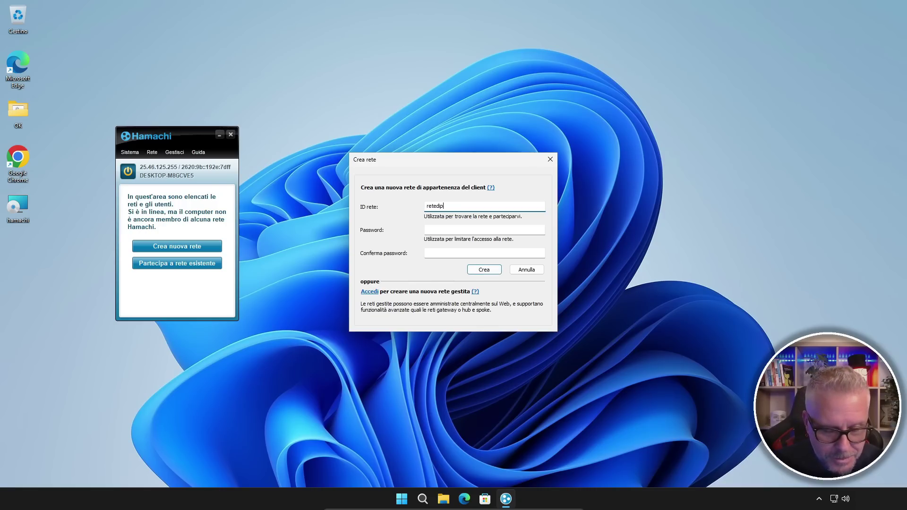
text(rova123)
click(440, 231)
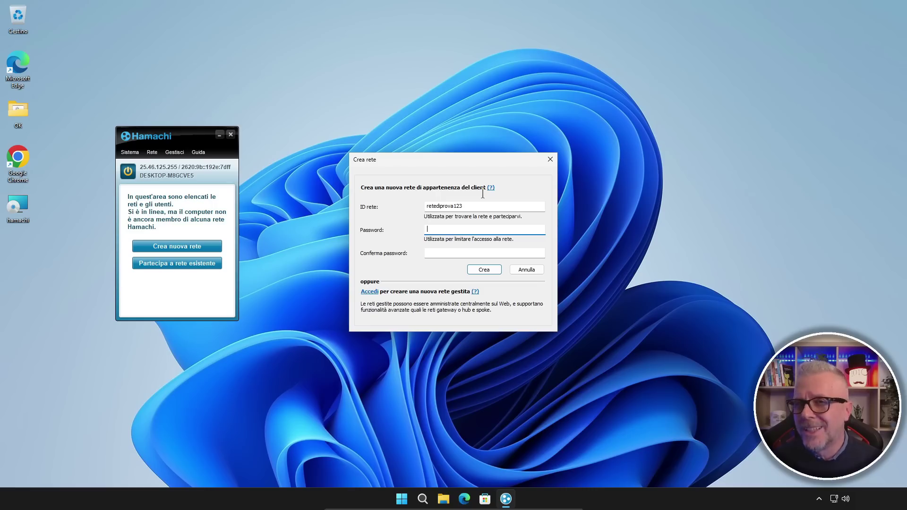
text(************)
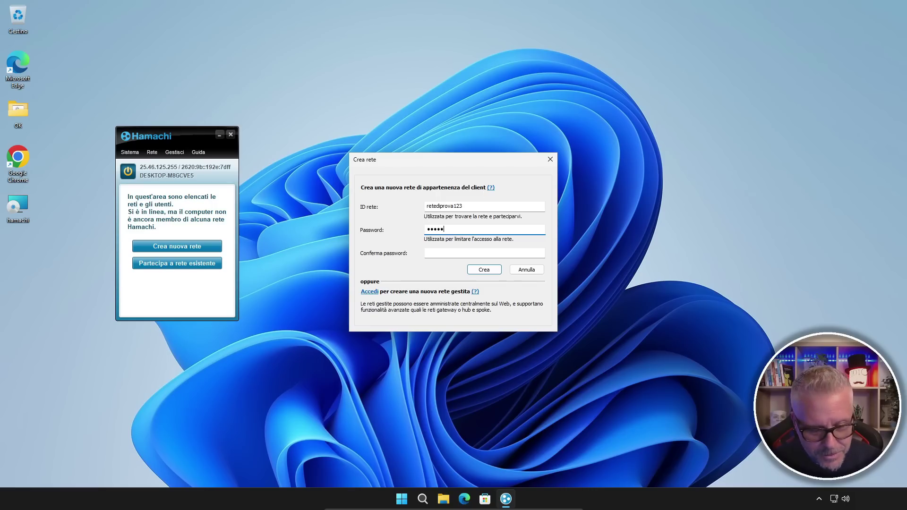
text(**)
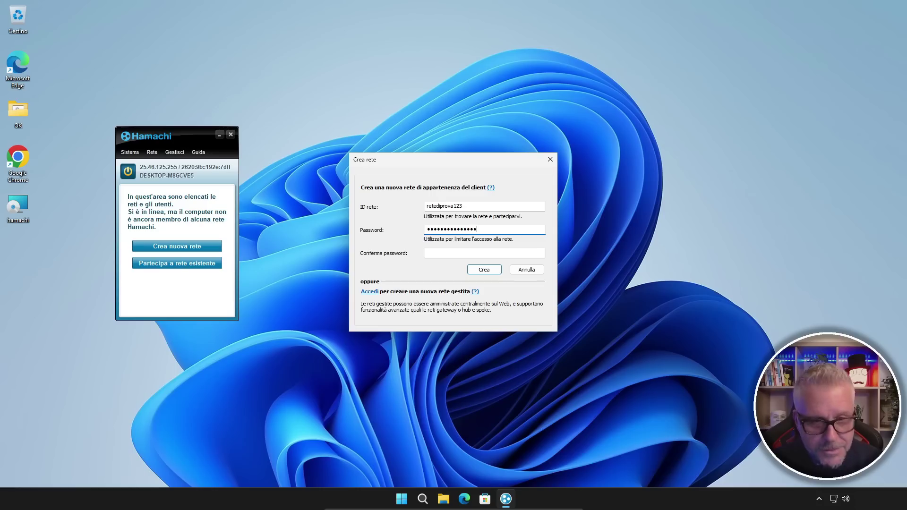
click(450, 253)
text(***********)
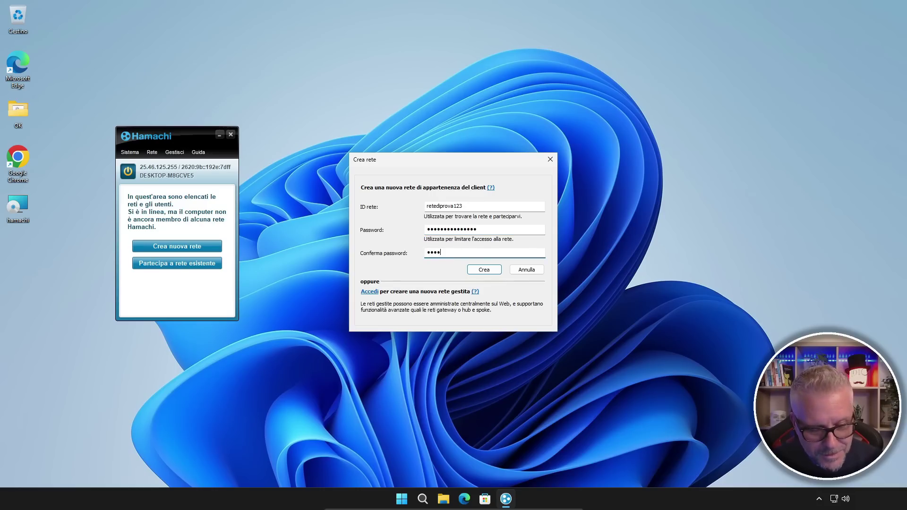
text(*)
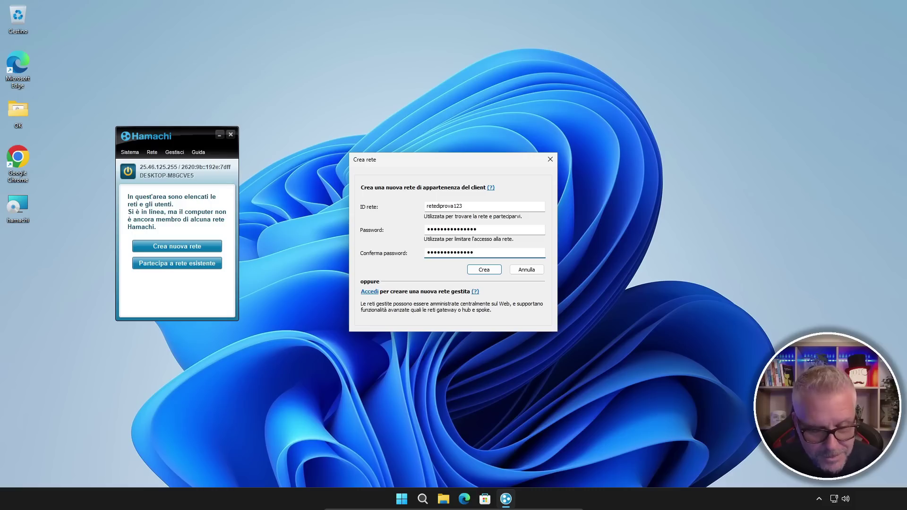
click(486, 272)
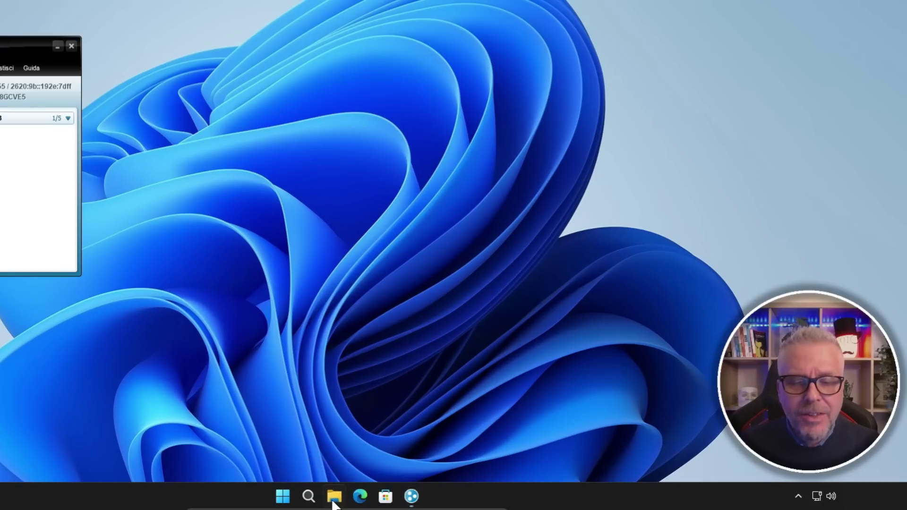
In File Explorer, make a new folder named 'rete di prova' on Disco locale (C:).
click(444, 500)
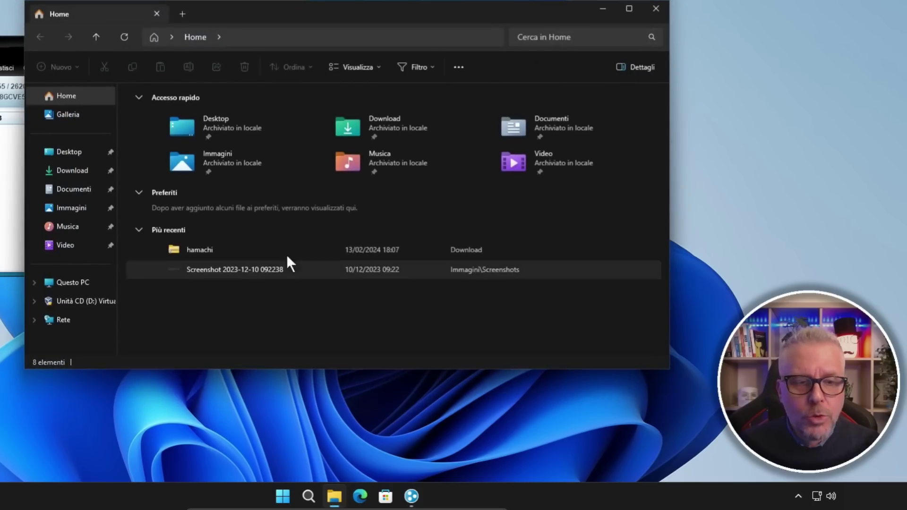
click(68, 283)
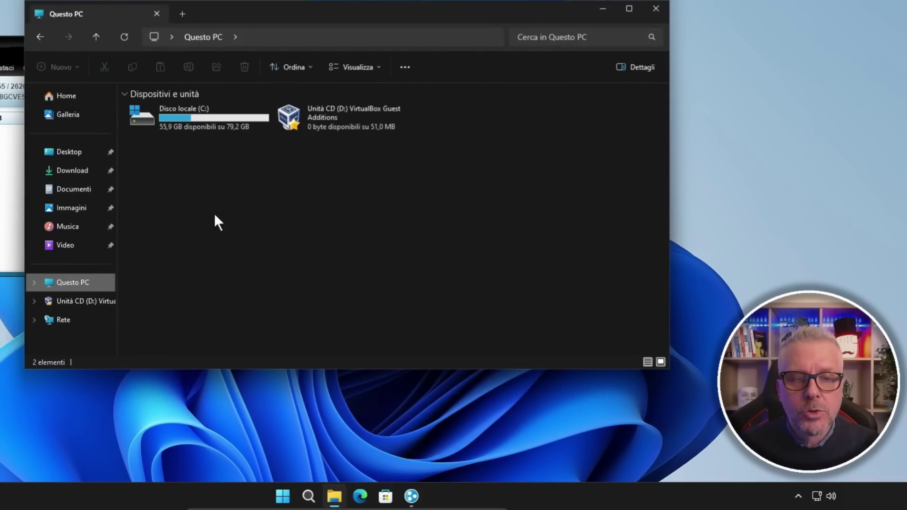
double_click(199, 119)
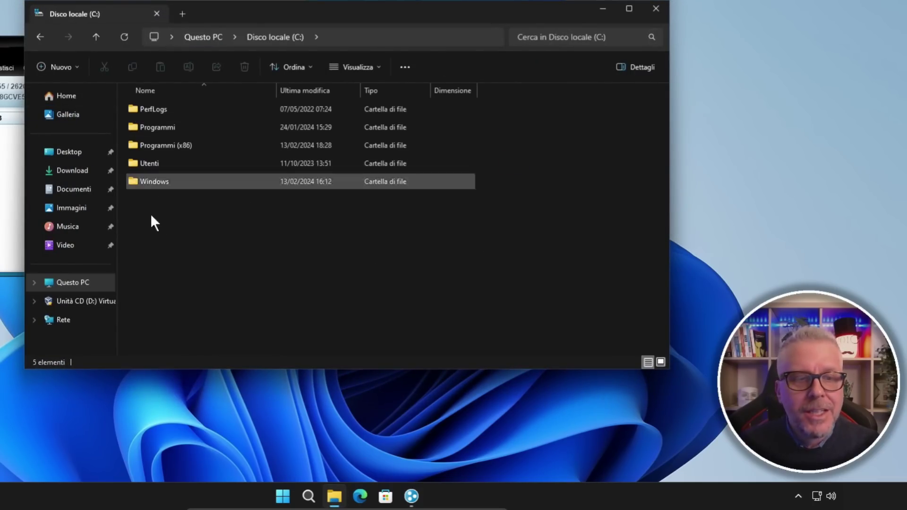
right_click(140, 227)
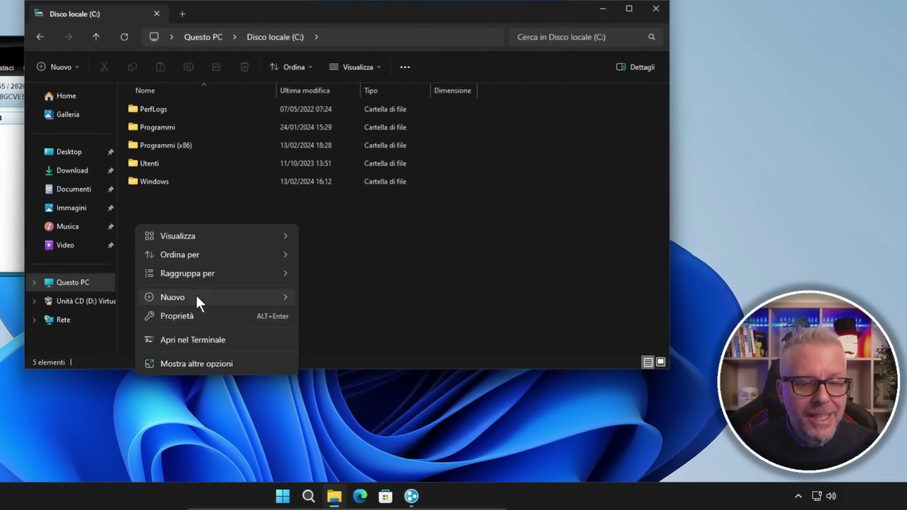
mouse_move(197, 295)
click(321, 296)
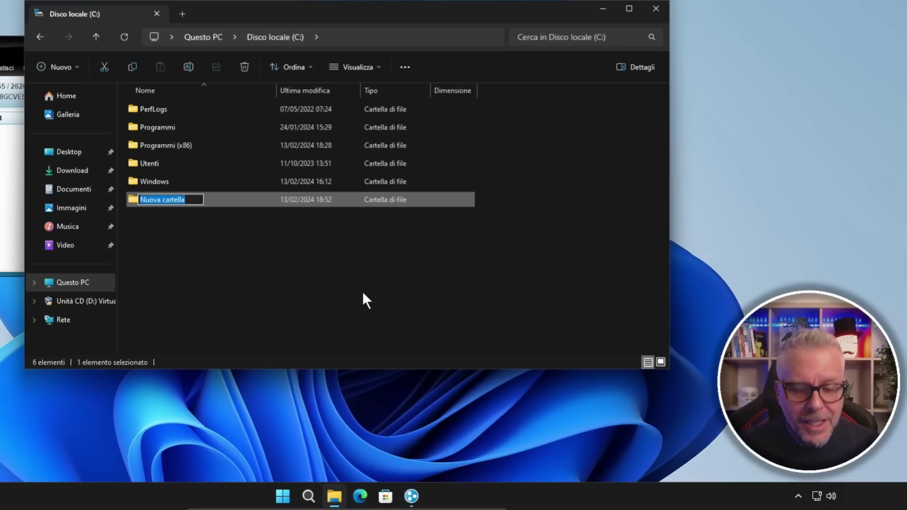
text(rete di)
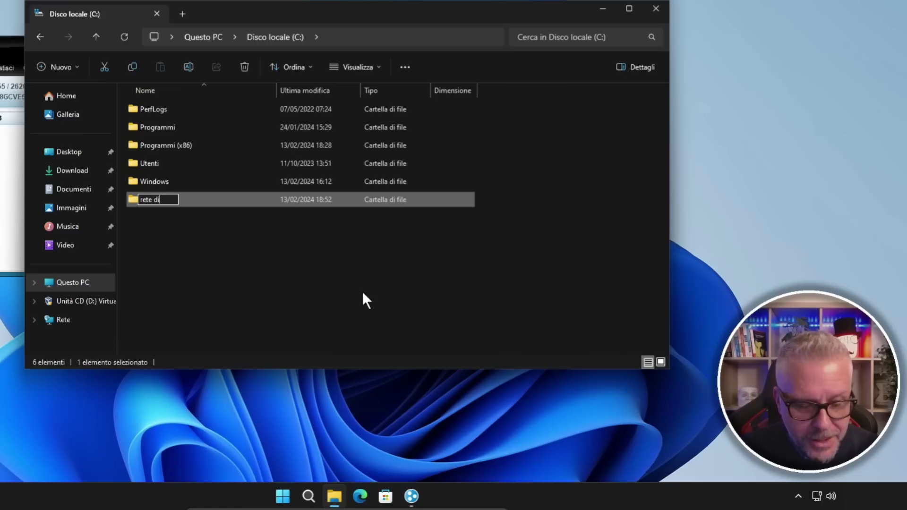
text( prova)
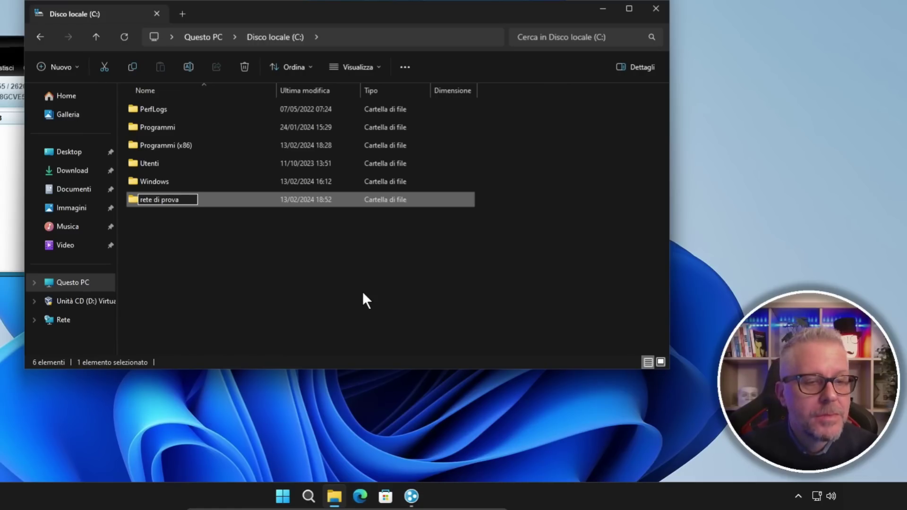
key(Return)
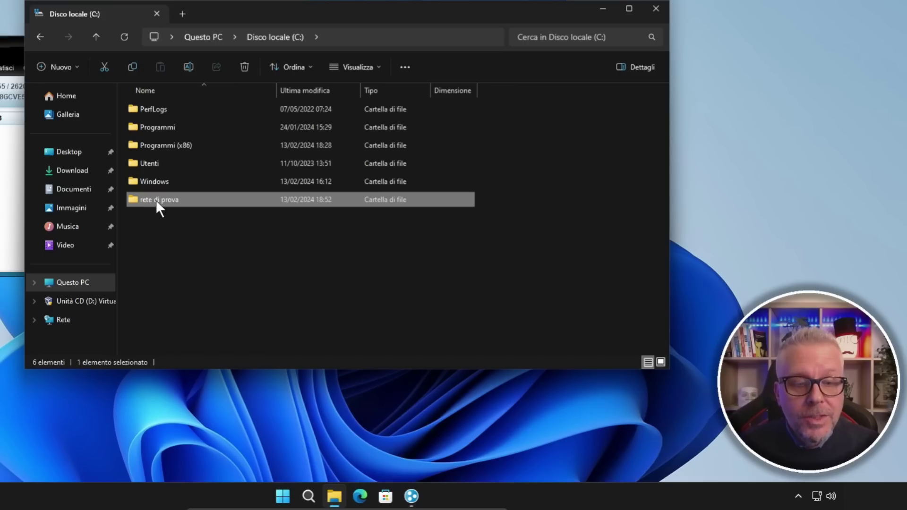
Share 'rete di prova' with Everyone at Read/Write permission from its Properties.
right_click(155, 200)
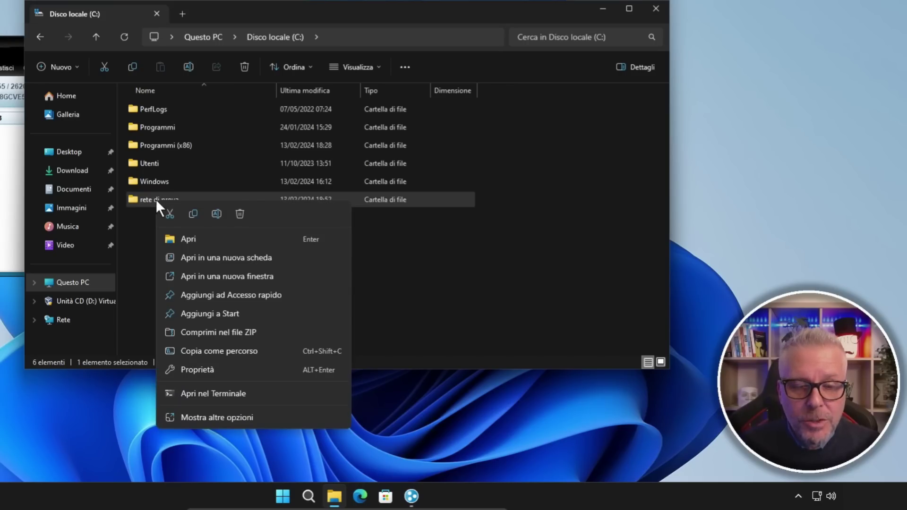
click(196, 373)
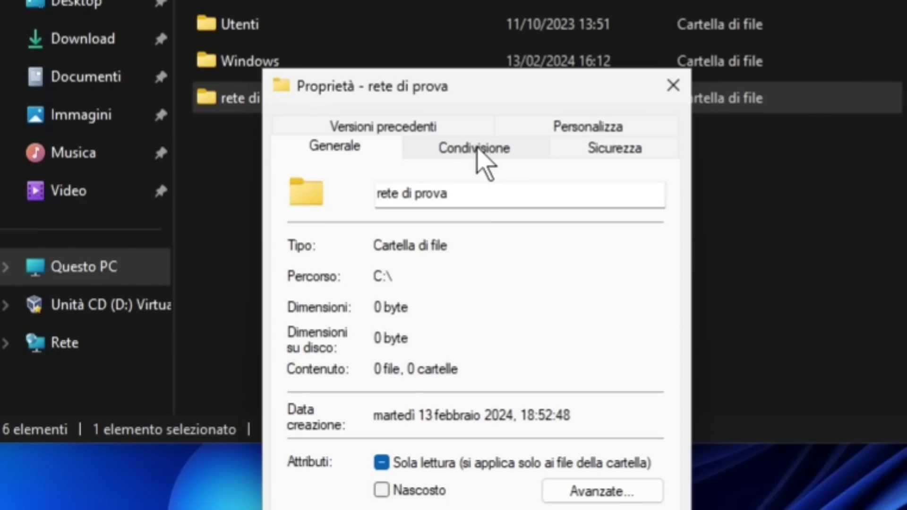
click(477, 150)
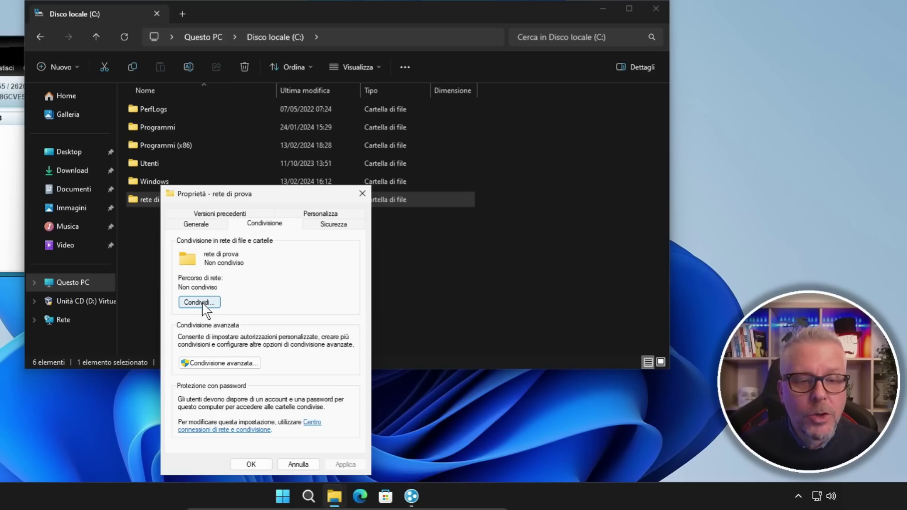
click(199, 302)
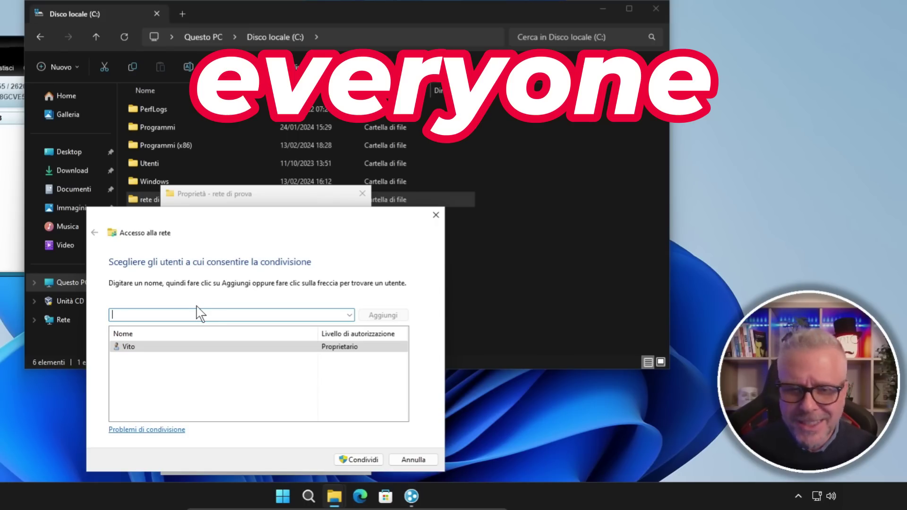
text(everyone)
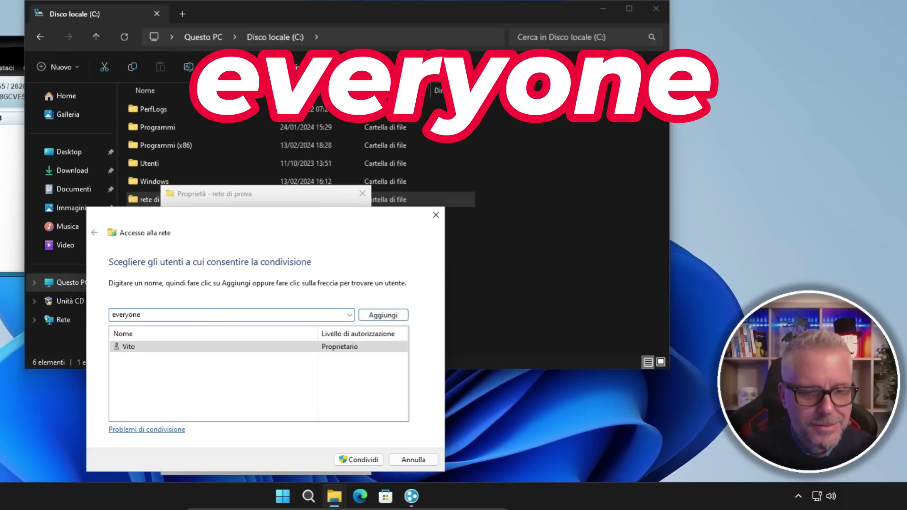
click(384, 315)
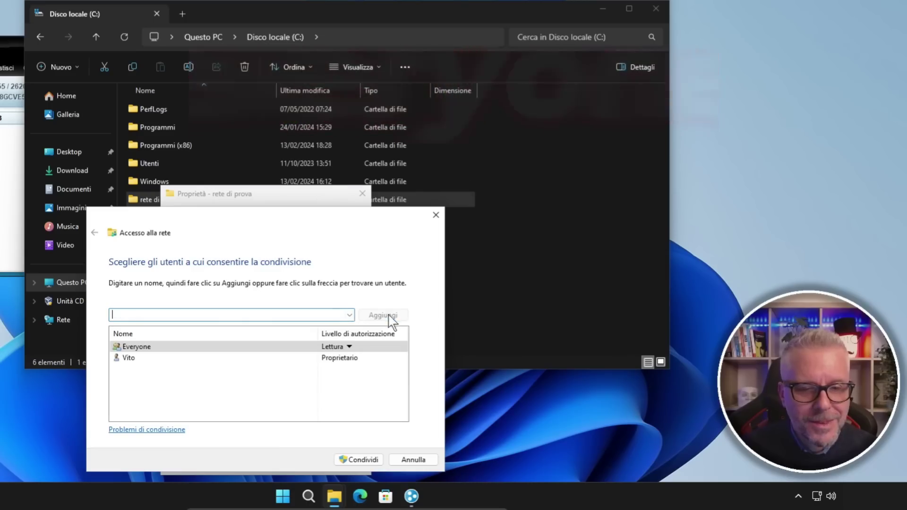
click(349, 347)
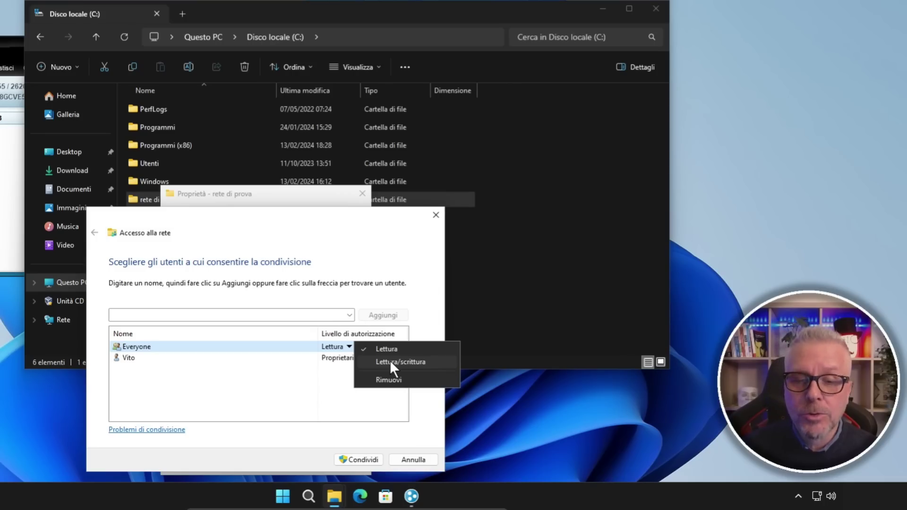
click(389, 360)
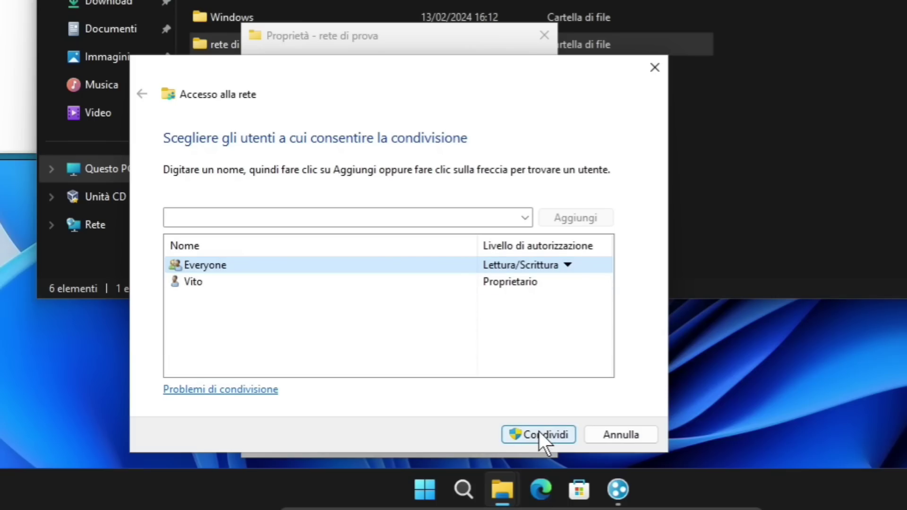
click(539, 433)
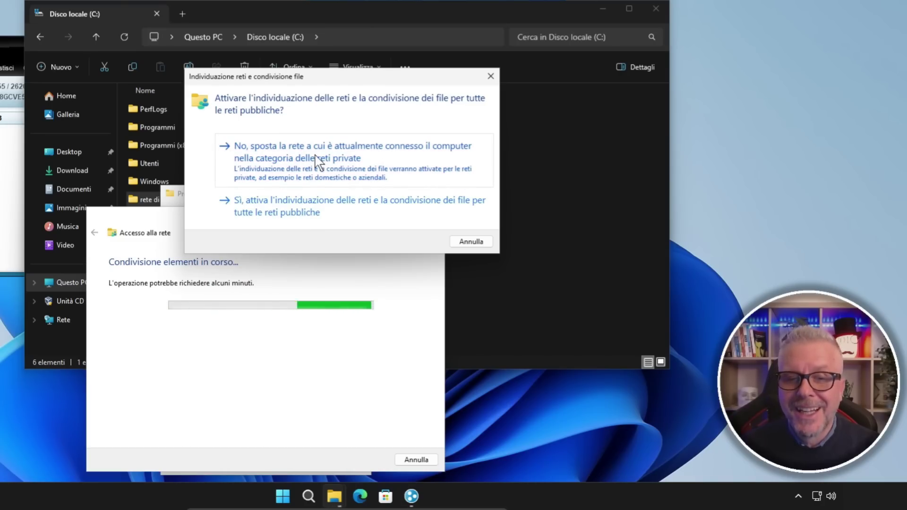
Make the network private, finish sharing, and close File Explorer and the Properties window.
click(410, 167)
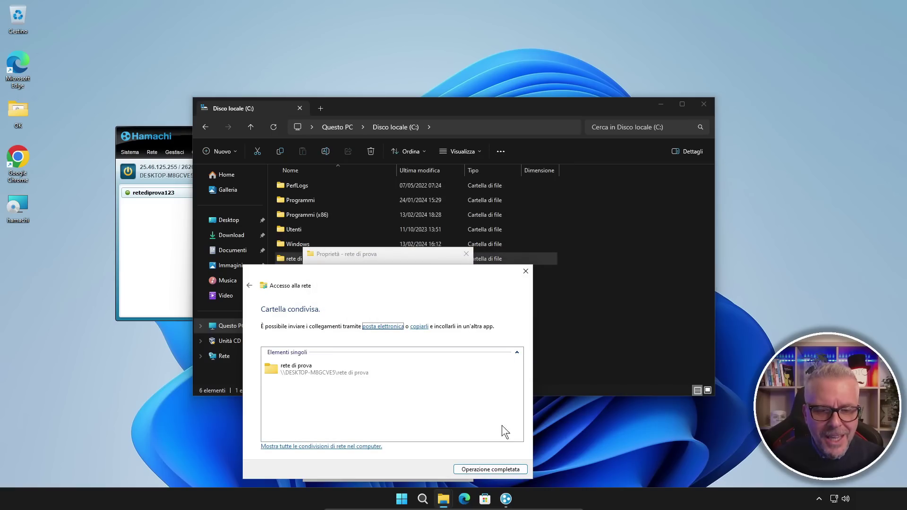
click(491, 470)
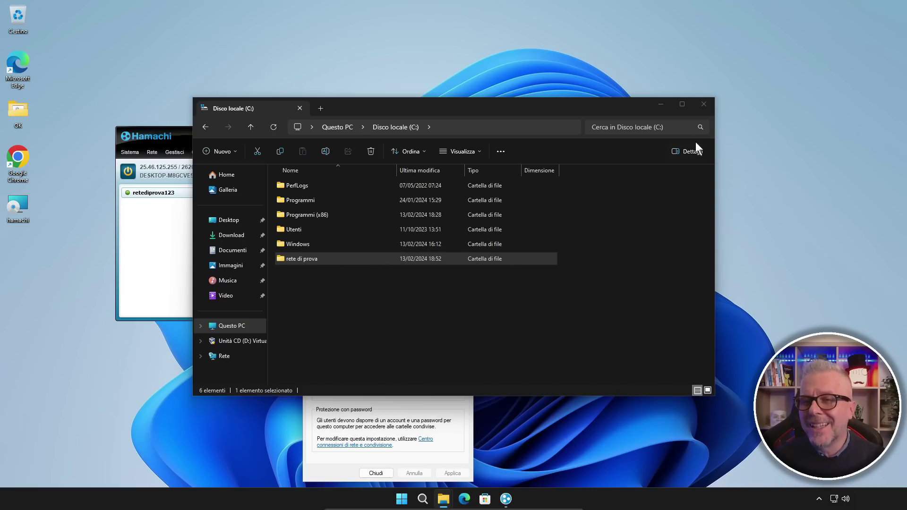
click(704, 105)
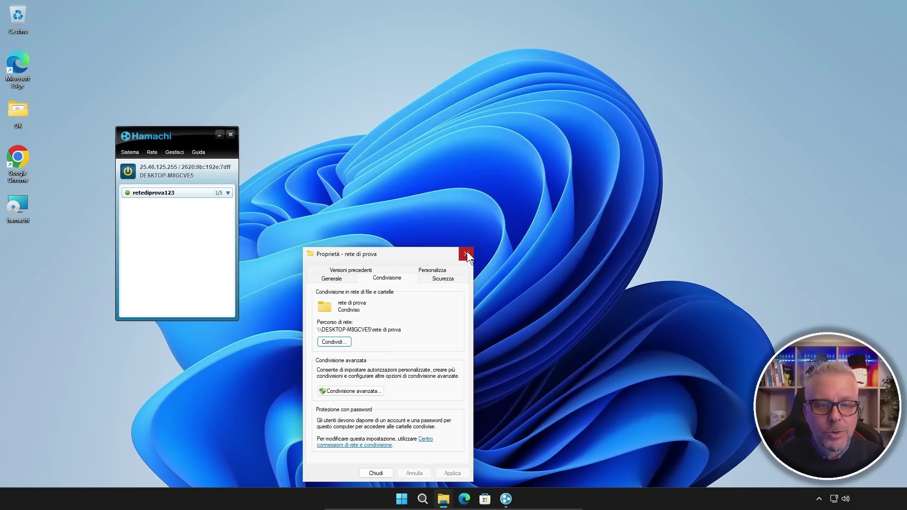
click(466, 254)
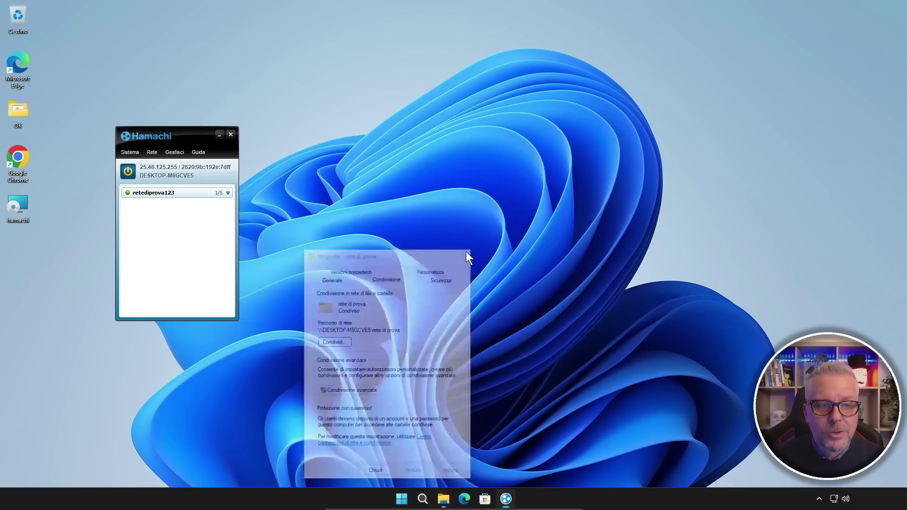
Minimize Hamachi and search Google for 'gentiluomo digitale' in Chrome.
click(219, 135)
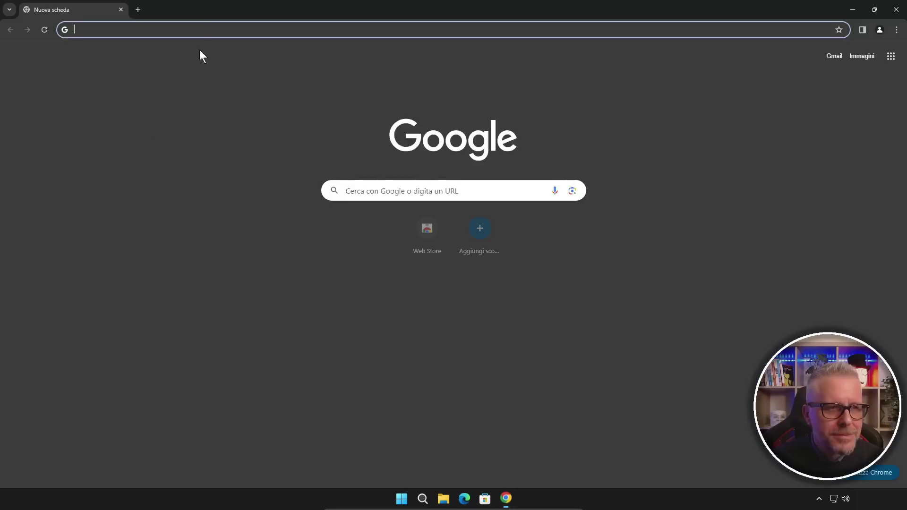
text(gentiluomo digitale)
key(Return)
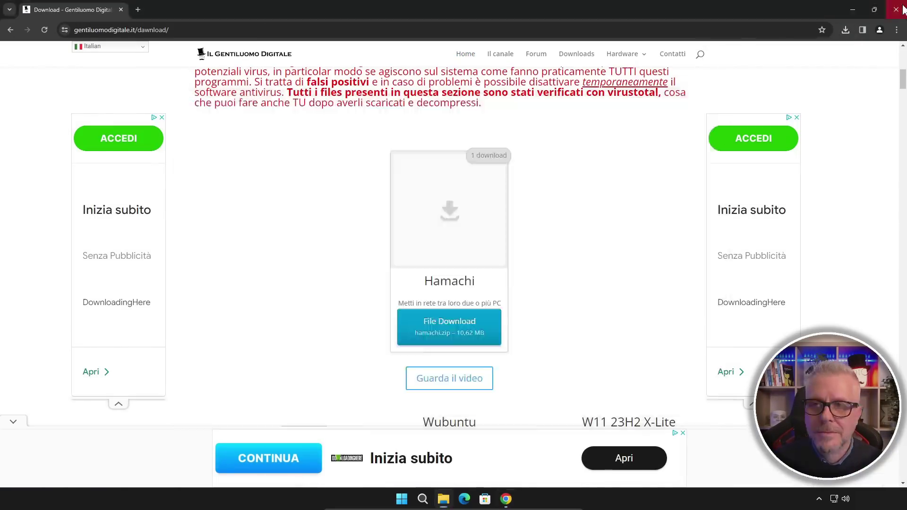
Complete the Hamachi installer with default options and launch Hamachi.
click(491, 323)
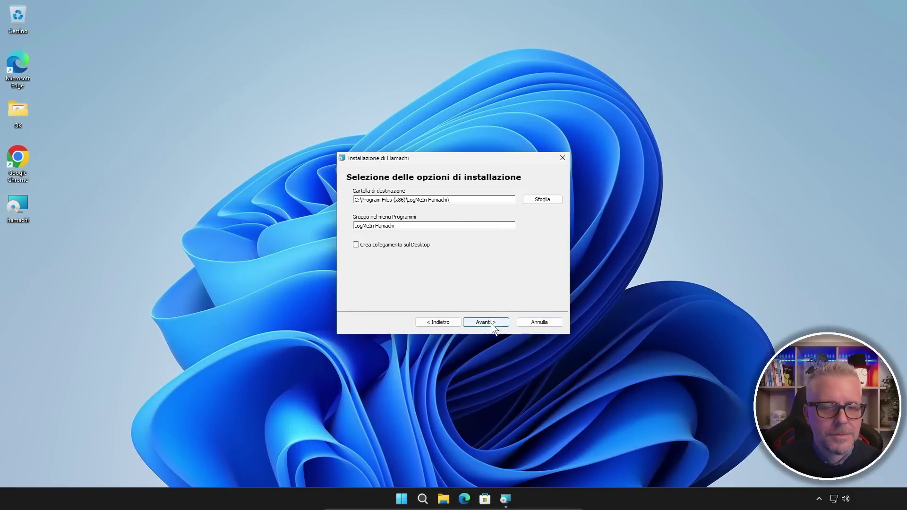
click(492, 322)
click(410, 325)
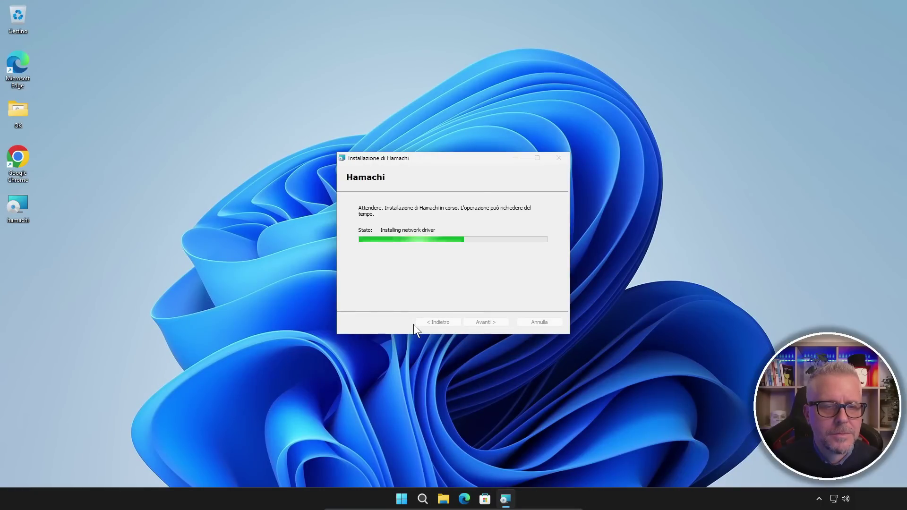
click(486, 323)
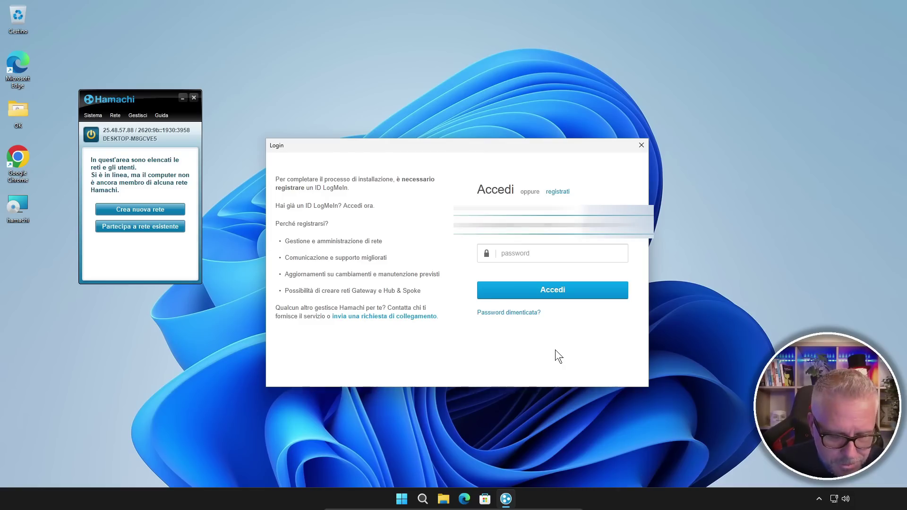
Enter the LogMeIn account password in the Login dialog and sign in.
click(528, 254)
text(******)
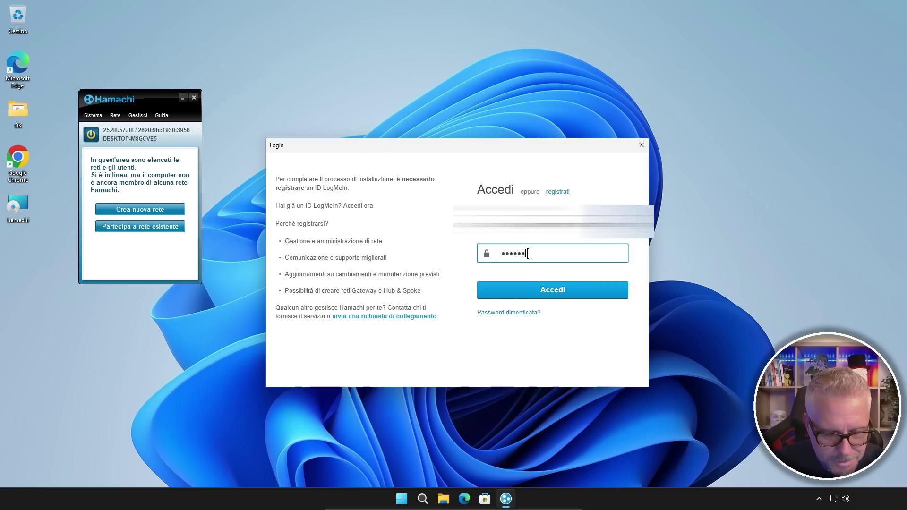
text(*********)
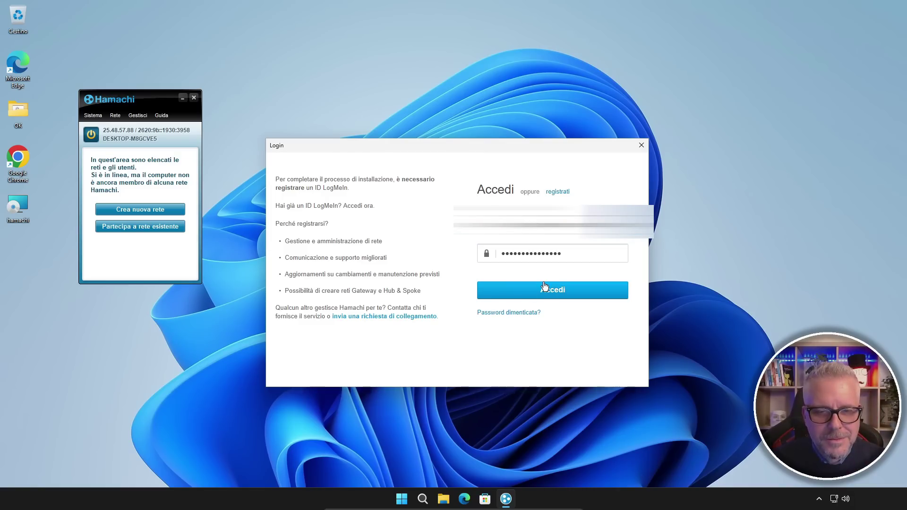
click(544, 283)
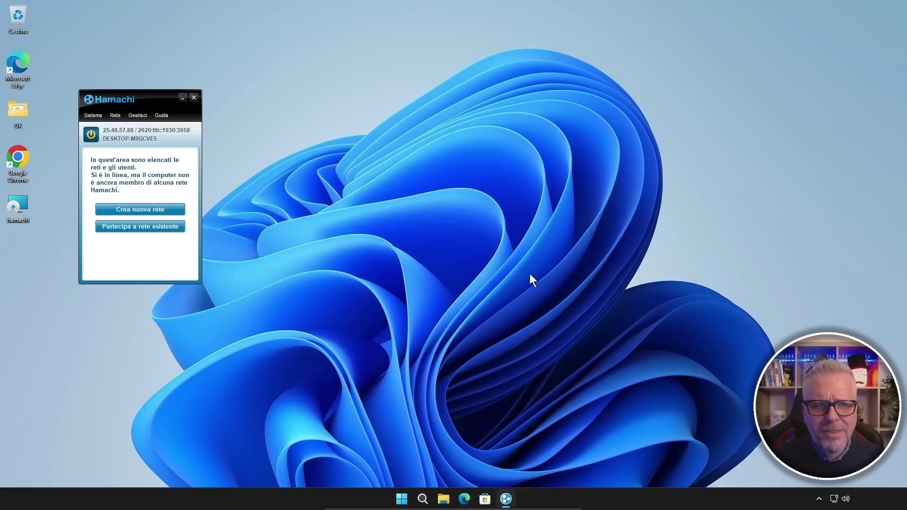
Join the Hamachi network retediprova123 from the second PC using its network password.
click(135, 228)
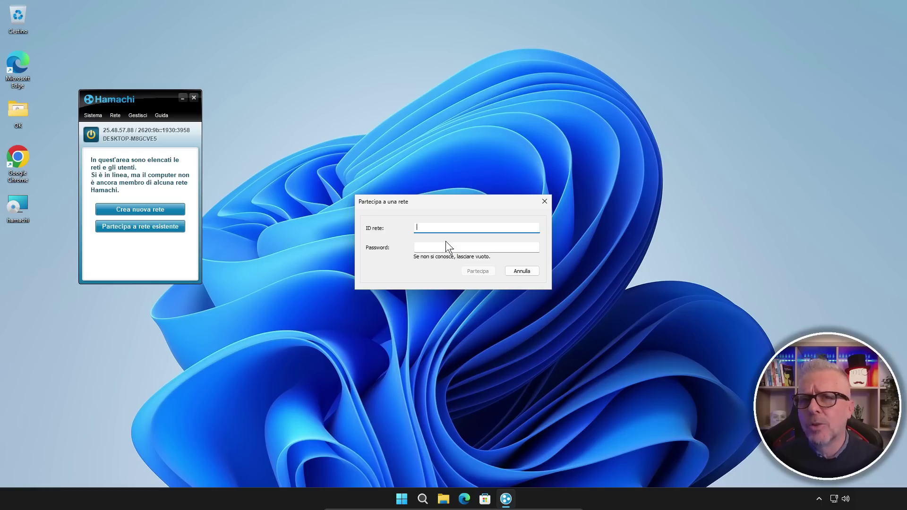
text(retediprova123)
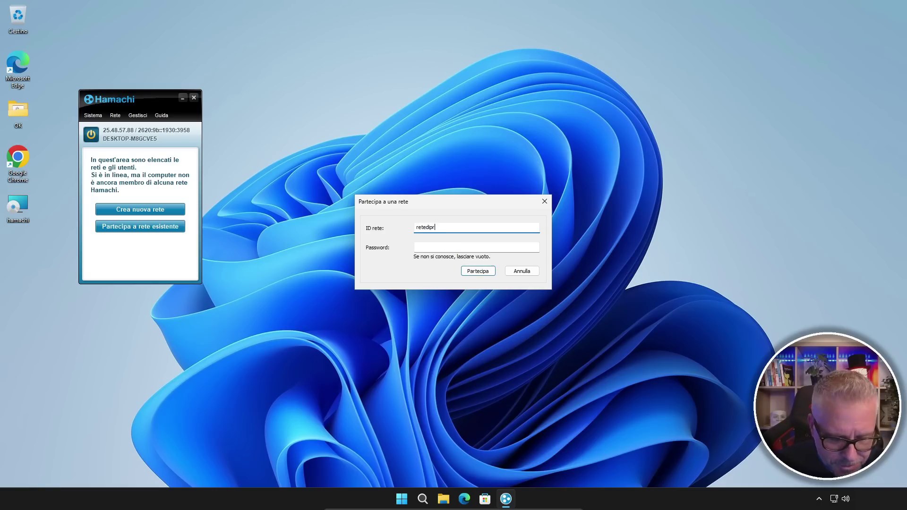
click(461, 246)
text(passwordprova12)
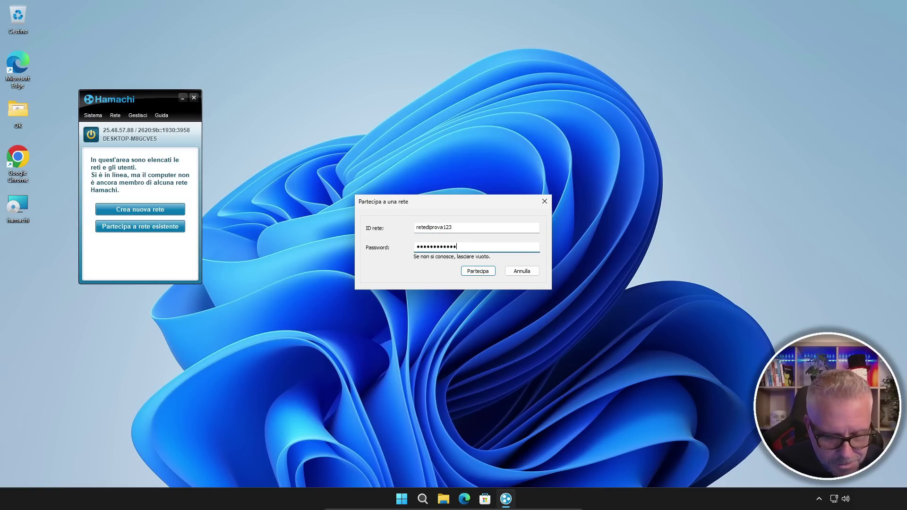
click(477, 271)
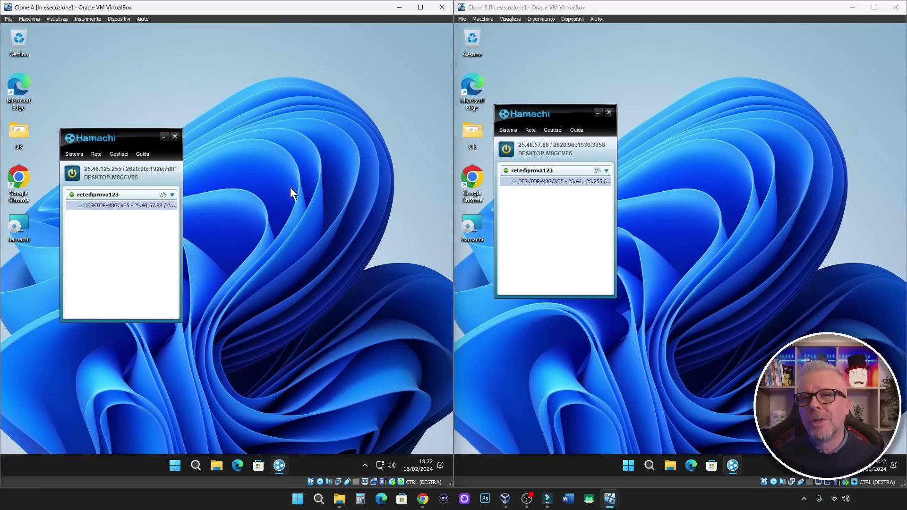
On the first PC, browse to the rete di prova folder on C:, then close File Explorer.
click(218, 467)
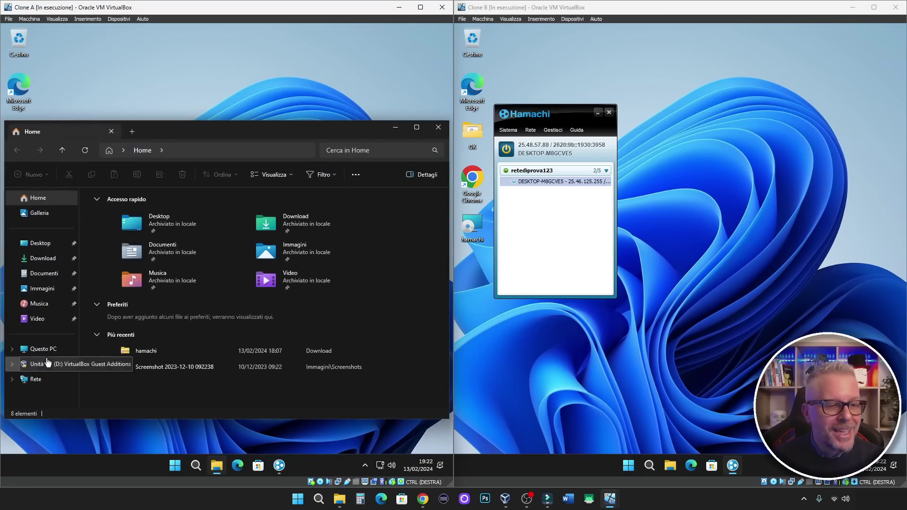
click(44, 348)
double_click(144, 214)
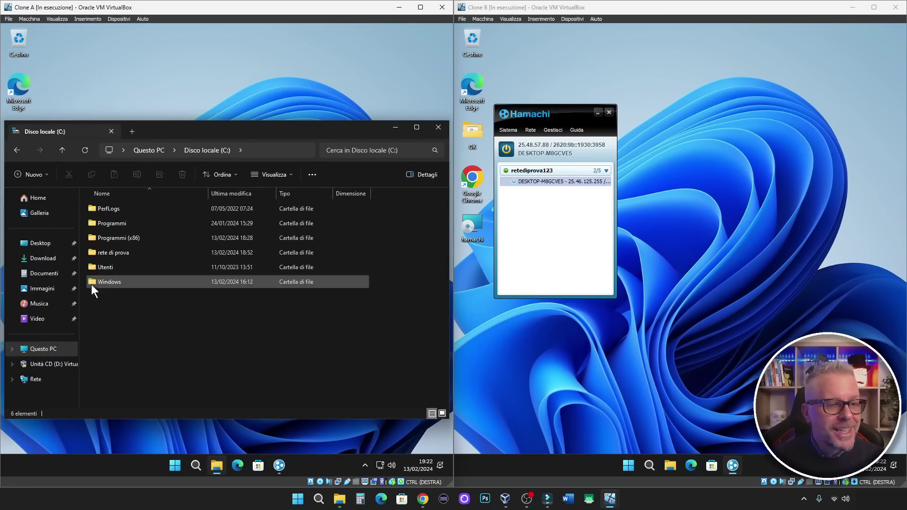
click(126, 253)
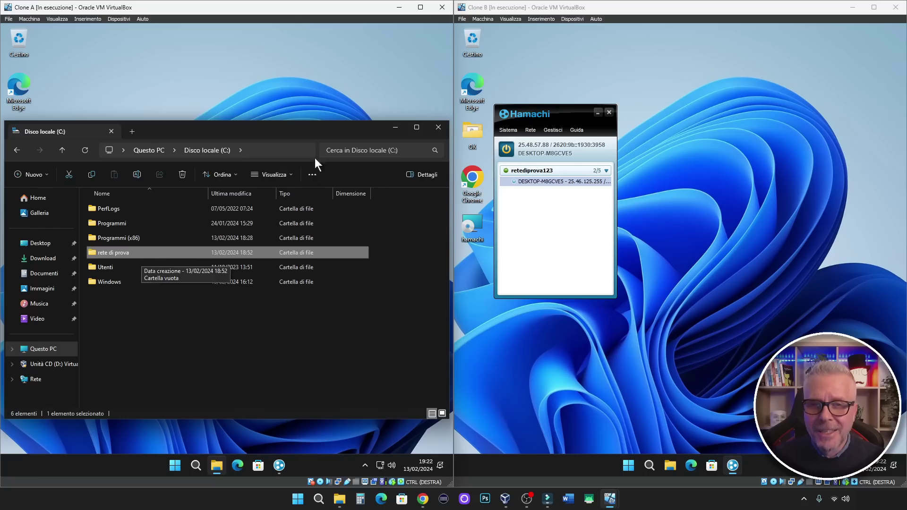
click(438, 127)
On the second PC, bring up the context menu for the first PC in Hamachi's peer list.
click(688, 152)
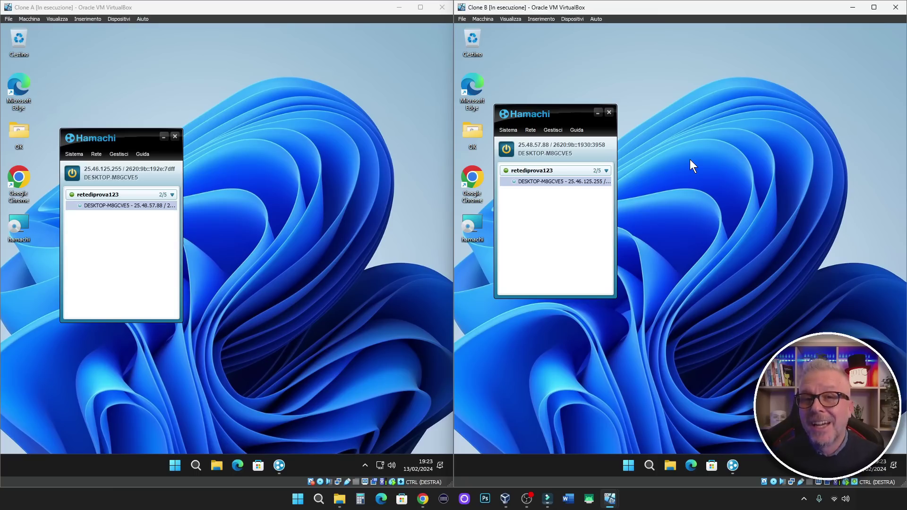
mouse_move(540, 178)
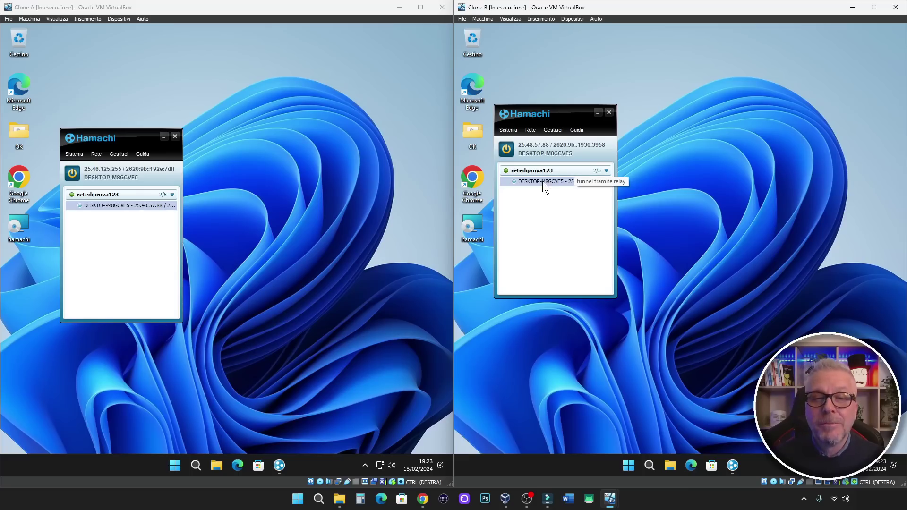
right_click(542, 180)
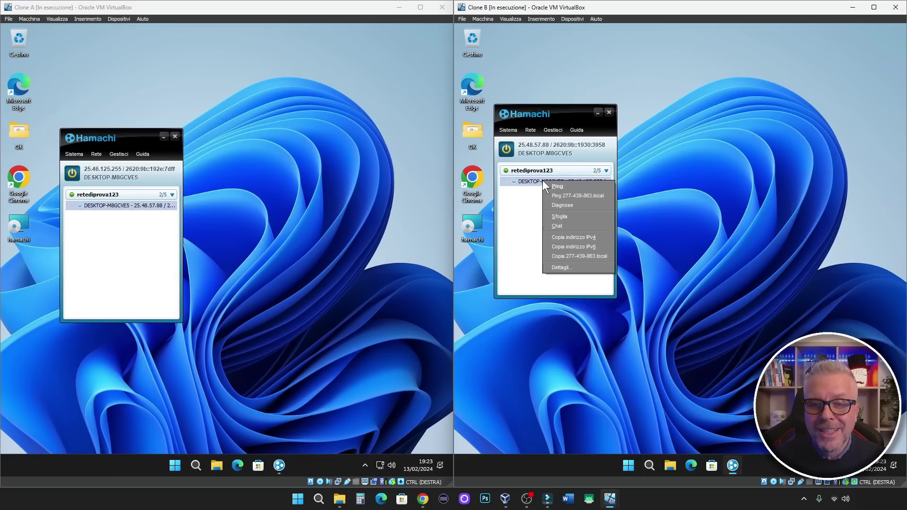
Choose Sfoglia for the peer PC and dismiss the Apri cartella access-denied error.
click(571, 217)
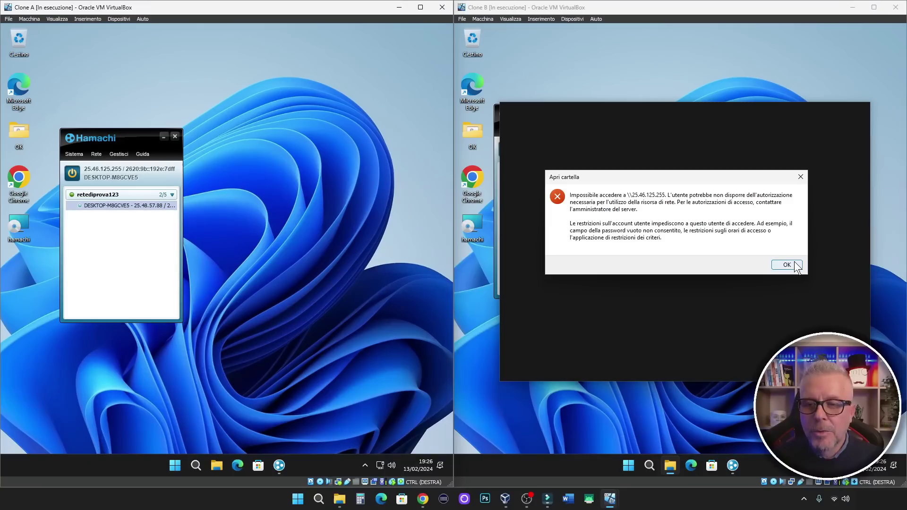
click(786, 264)
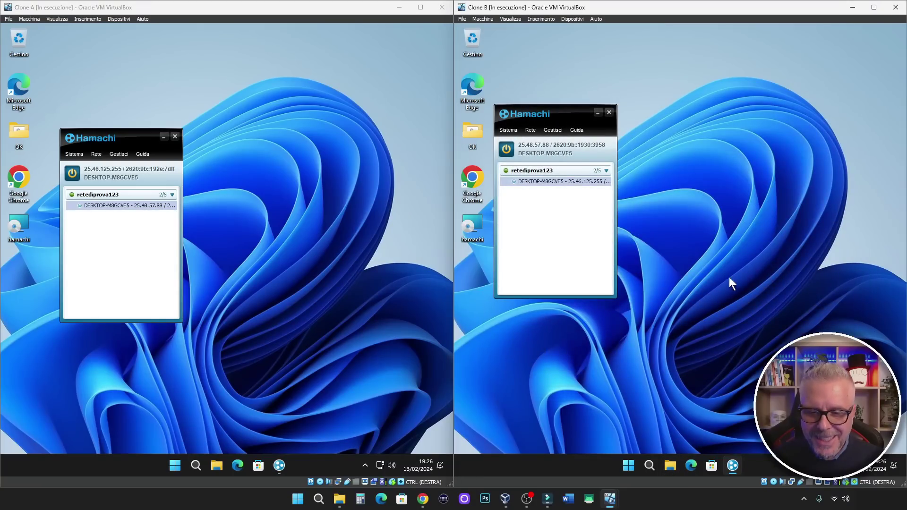
Launch Windows Settings on both the second and the first PC.
click(628, 465)
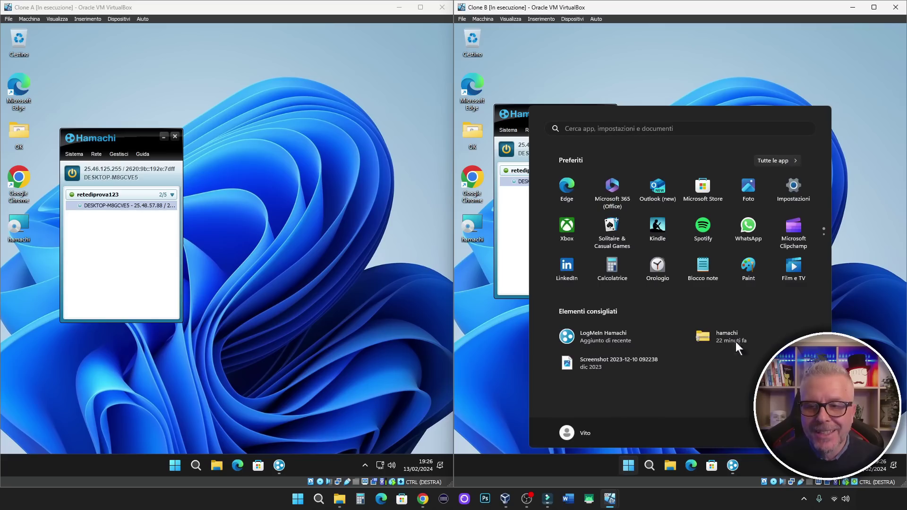
click(794, 187)
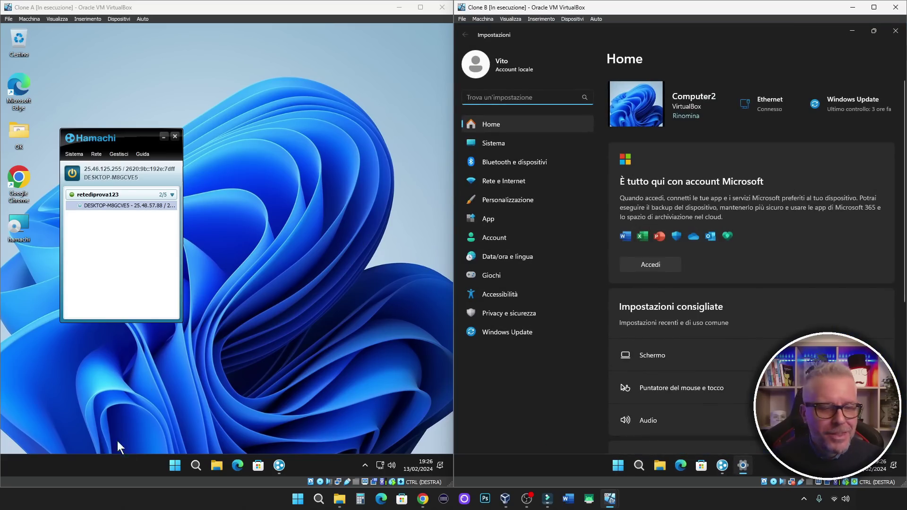
click(175, 464)
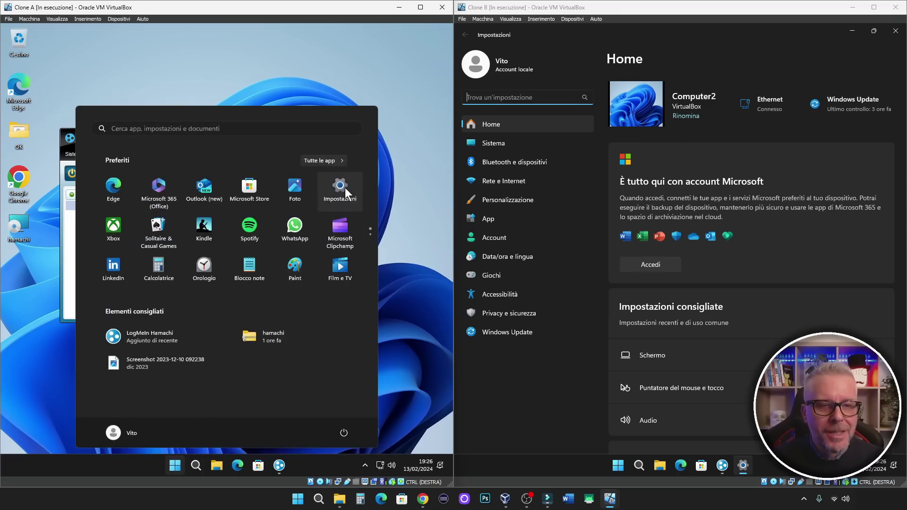
click(340, 188)
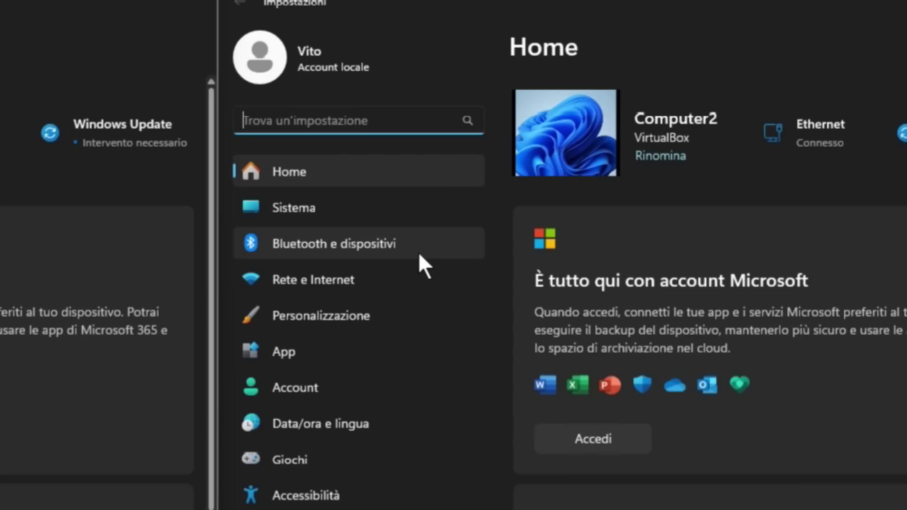
Navigate via Rete e Internet and Impostazioni di rete avanzate to Impostazioni di condivisione avanzate.
click(363, 282)
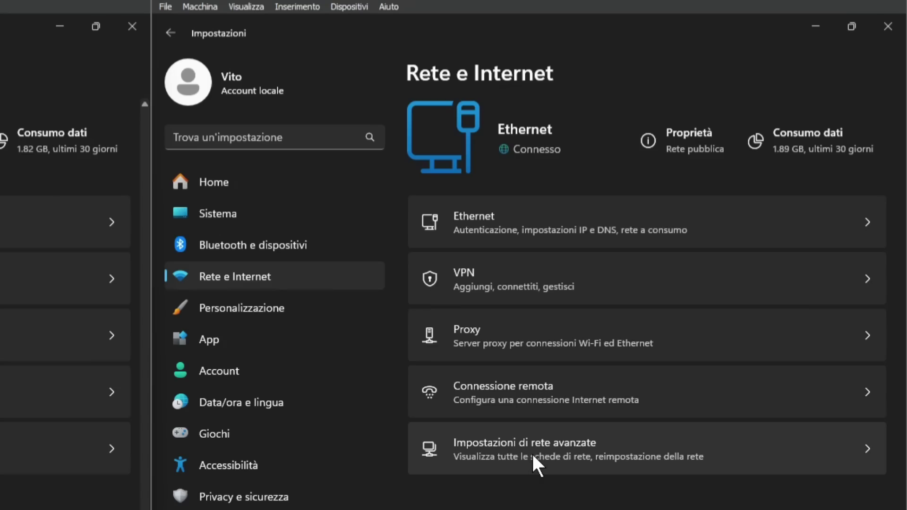
click(543, 453)
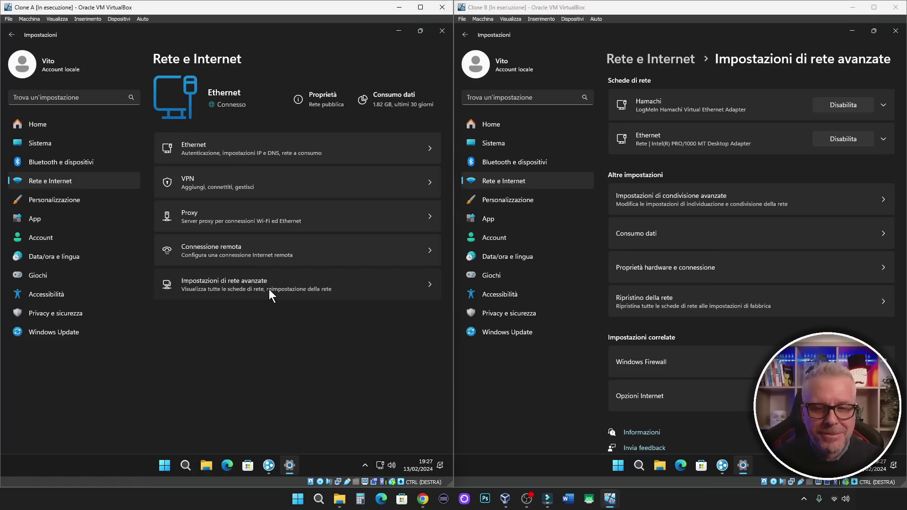
click(268, 289)
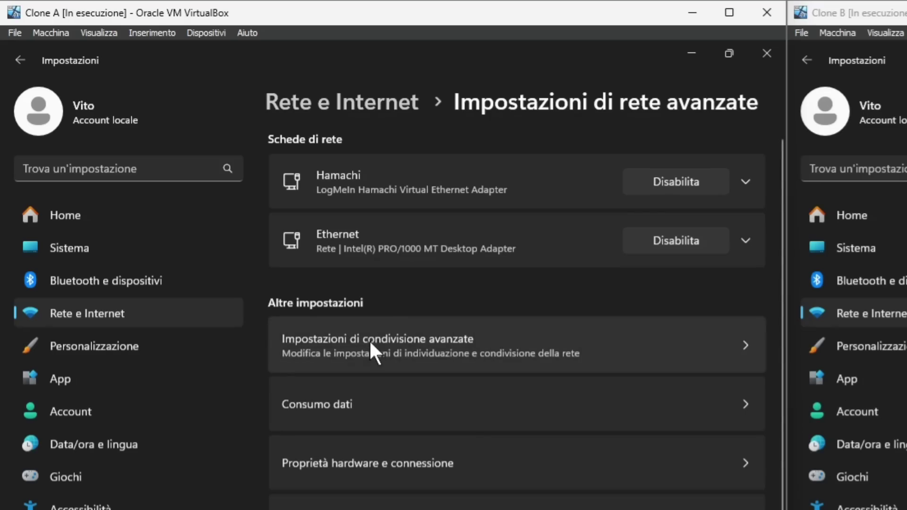
click(370, 340)
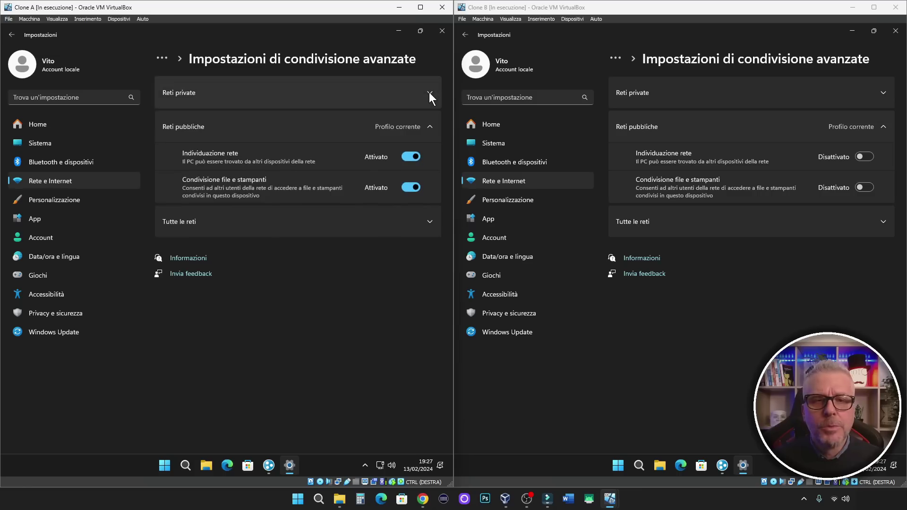
Turn on private-network file and printer sharing on both PCs.
click(745, 160)
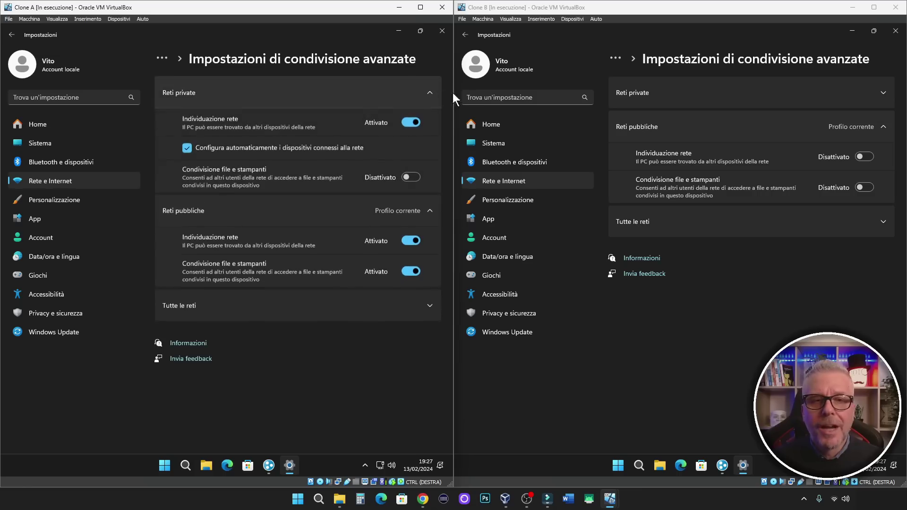
click(878, 93)
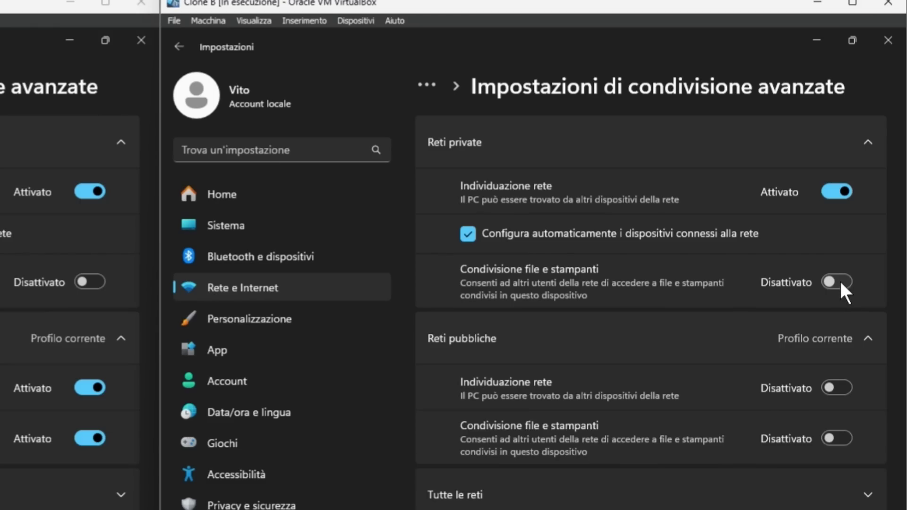
click(841, 282)
click(95, 282)
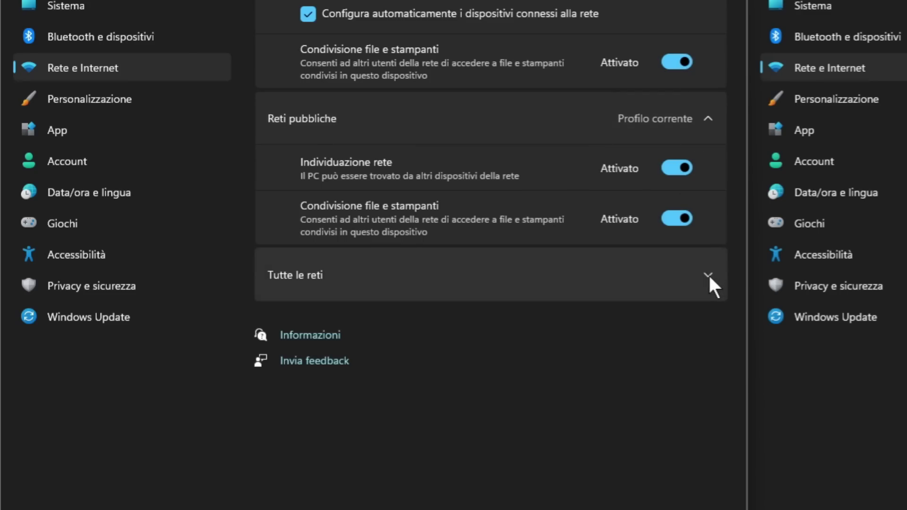
Under all networks, turn off password-protected sharing and choose 40/56-bit encryption.
click(708, 274)
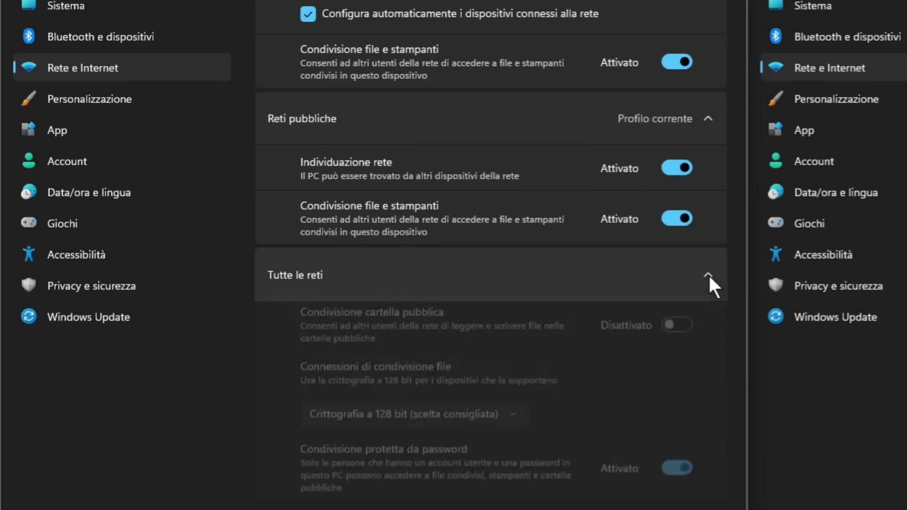
scroll(688, 273, down, 1)
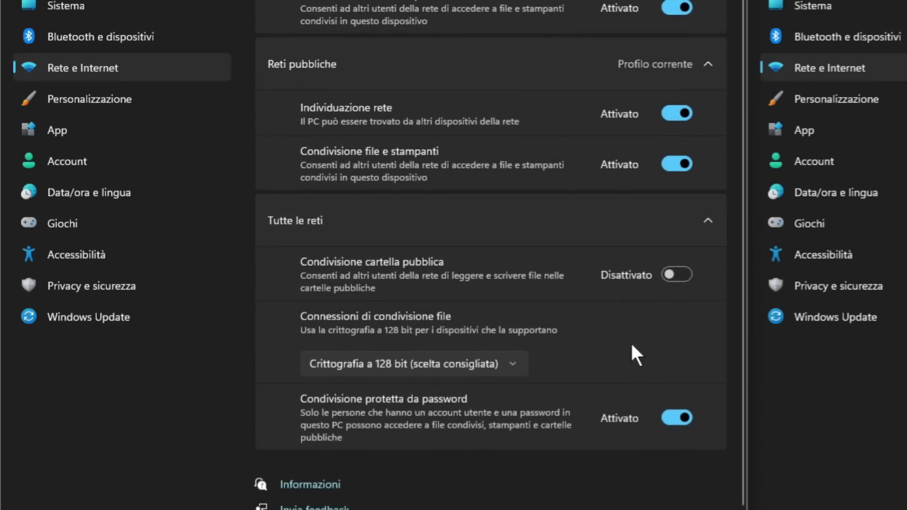
click(671, 421)
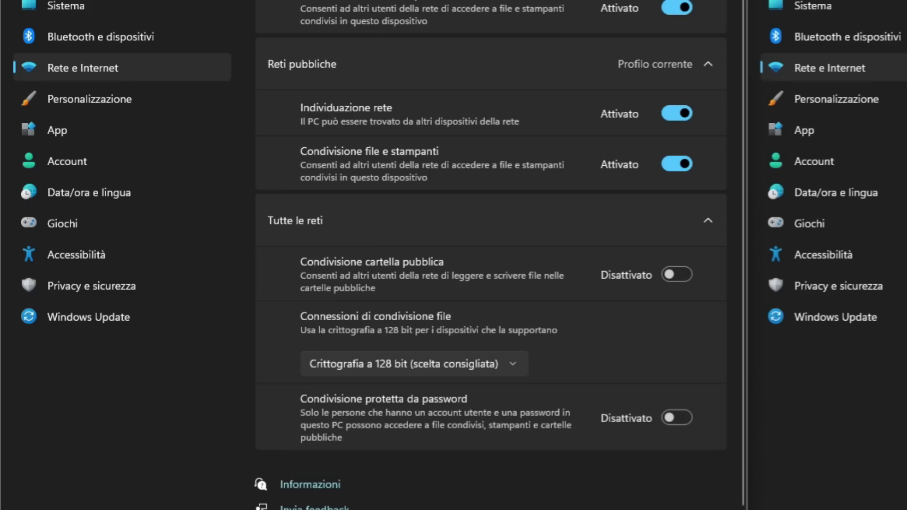
click(516, 365)
click(426, 393)
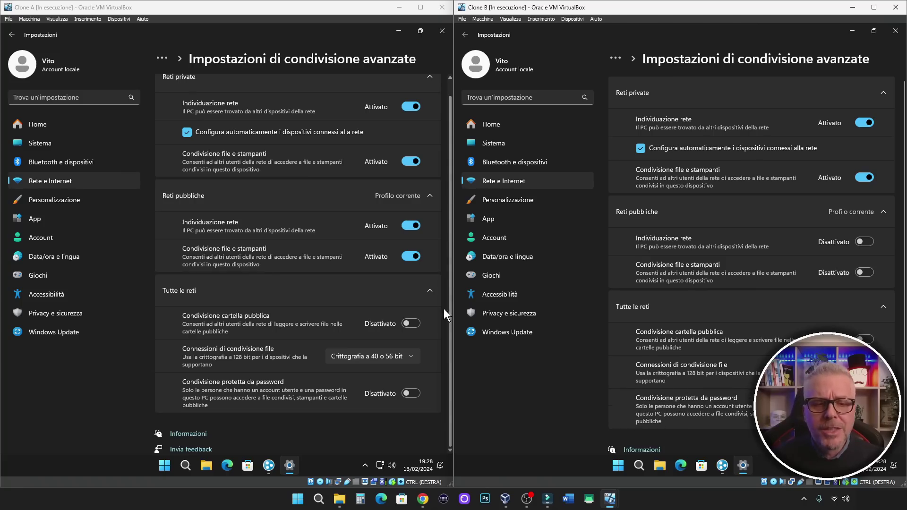
Turn on public folder sharing on both PCs and close the first PC's Settings.
click(410, 324)
click(864, 340)
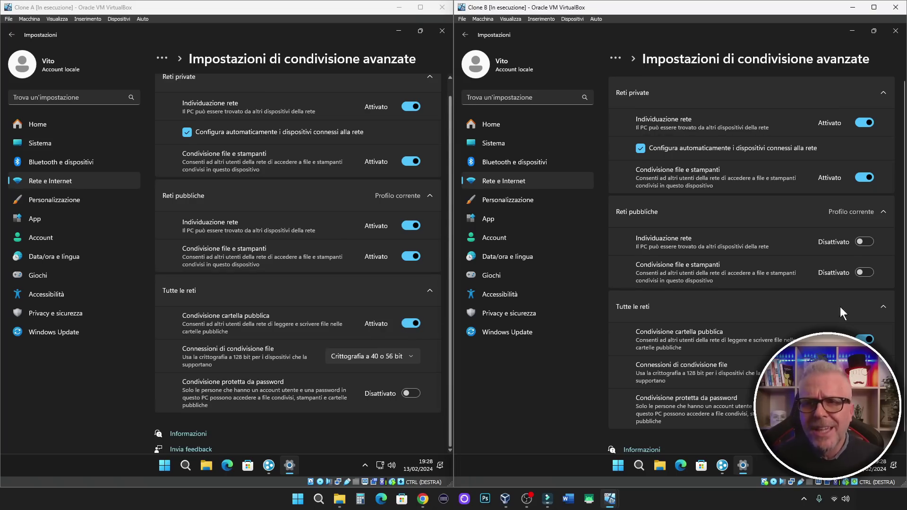
click(442, 31)
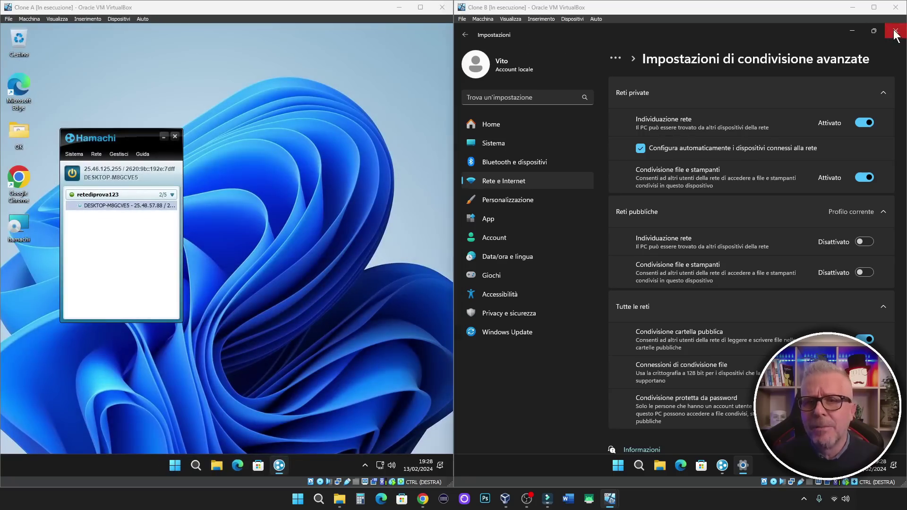
Close Settings on the second PC, browse the peer via Sfoglia, and open its rete di prova share.
click(896, 30)
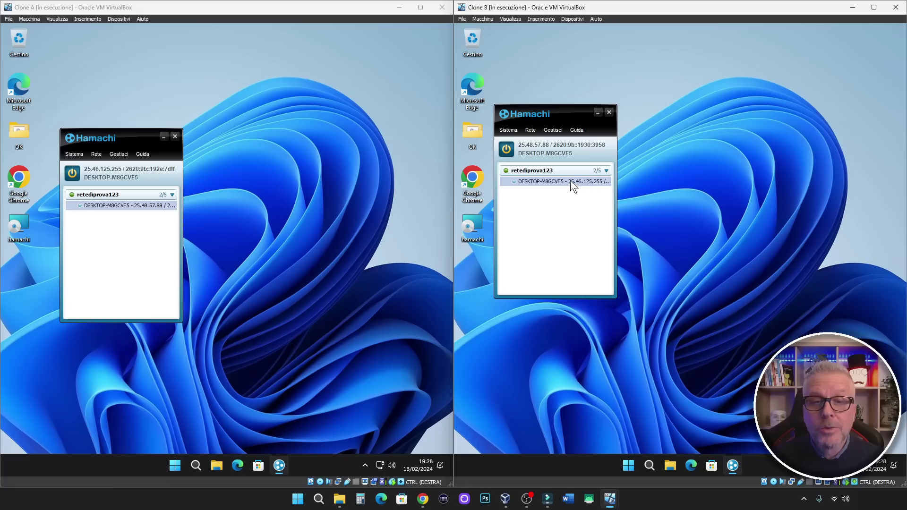
mouse_move(570, 180)
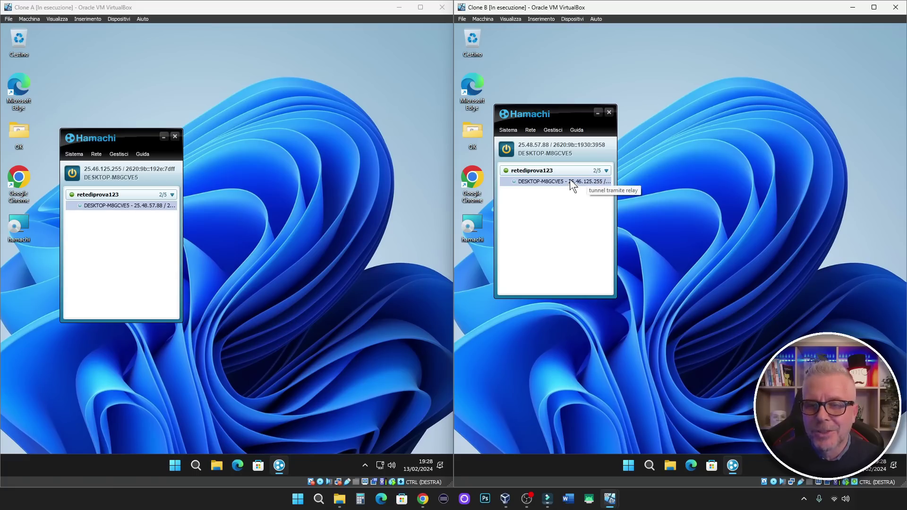
right_click(570, 181)
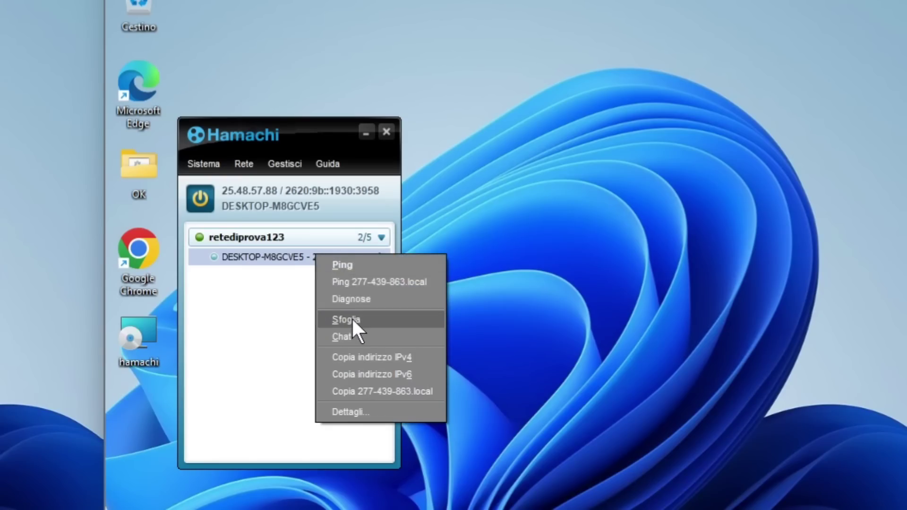
click(593, 215)
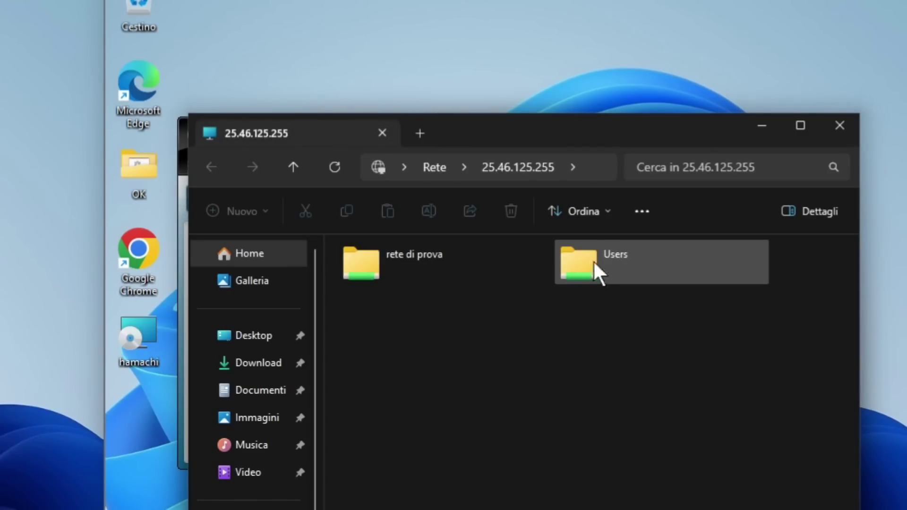
double_click(573, 274)
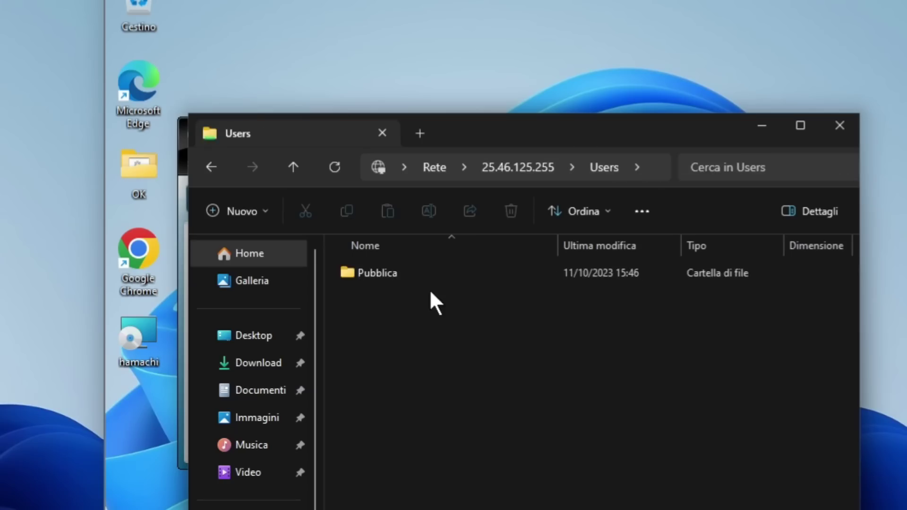
click(525, 166)
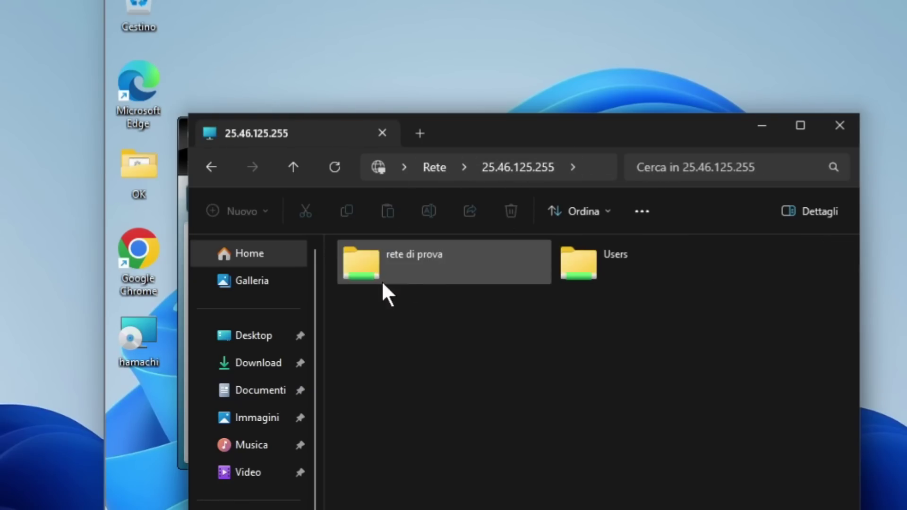
double_click(397, 257)
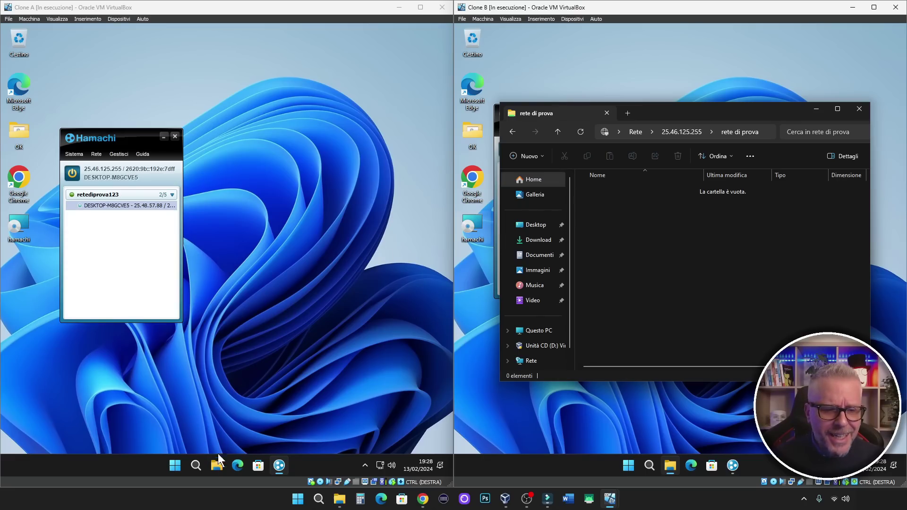
On the first PC, open File Explorer and go to C:\rete di prova.
click(215, 465)
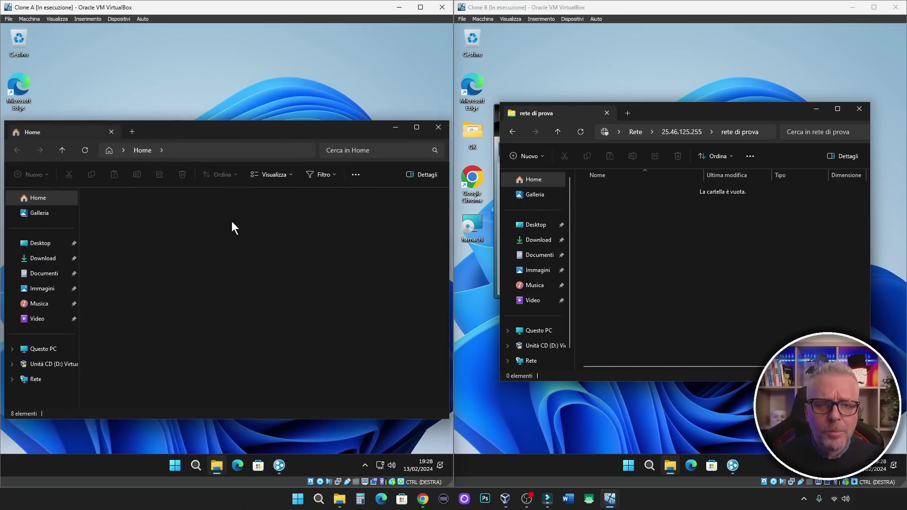
click(40, 351)
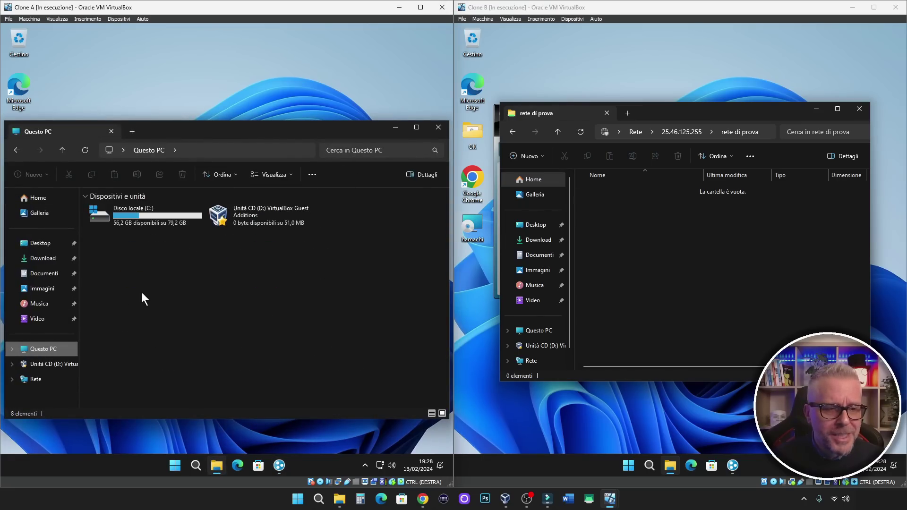
double_click(147, 216)
double_click(116, 253)
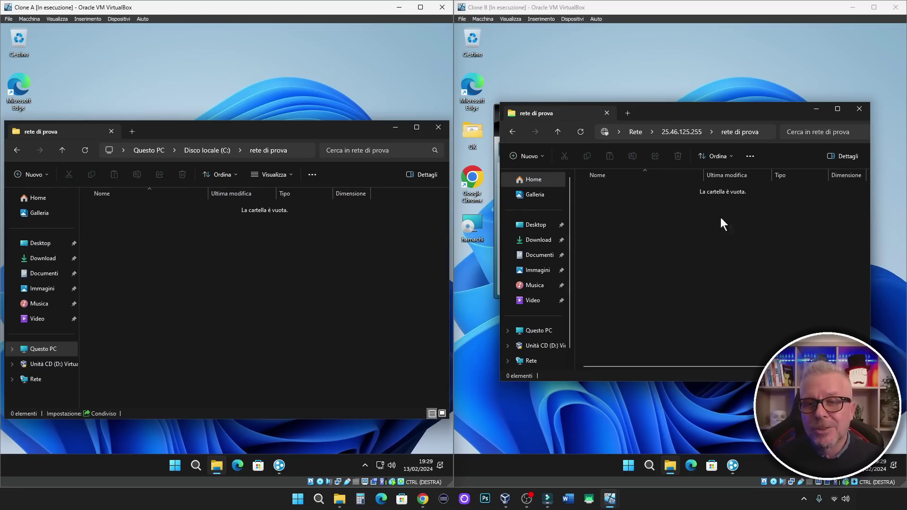
Create a new folder named test in the shared rete di prova folder.
right_click(680, 229)
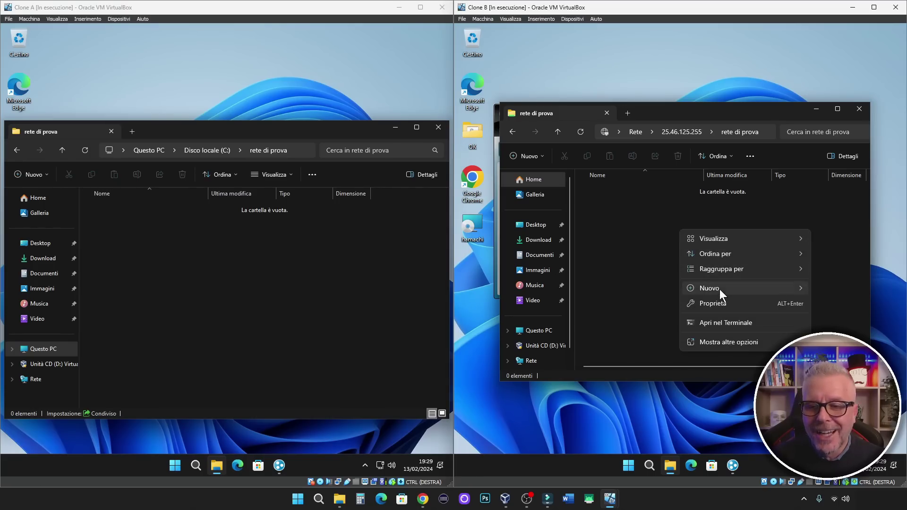
mouse_move(765, 293)
click(843, 289)
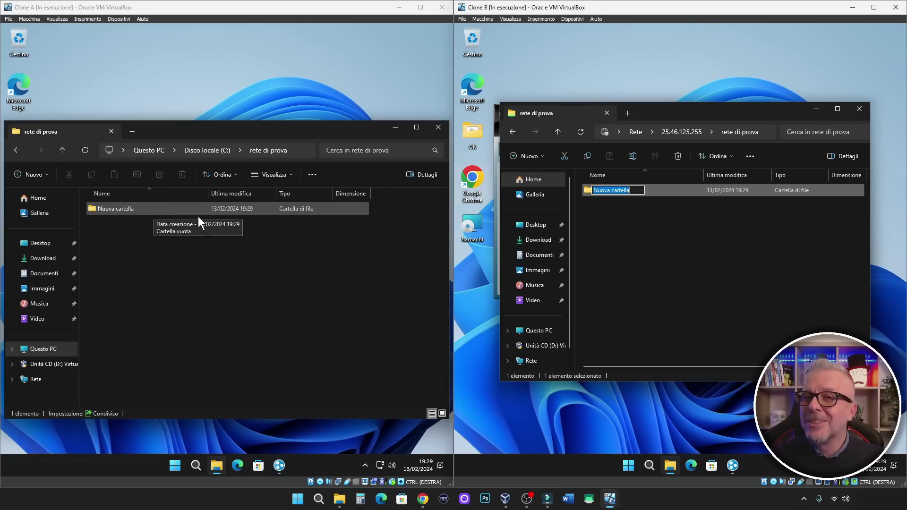
text(test)
key(Return)
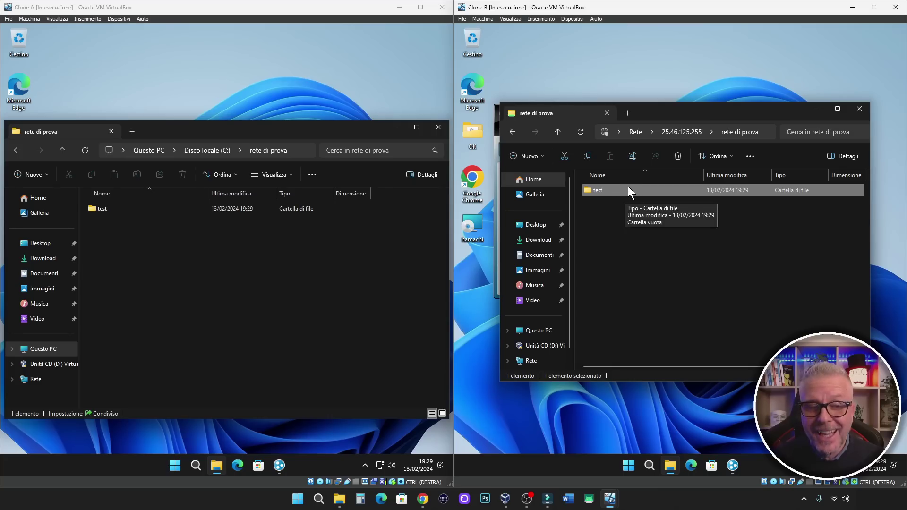
Inside test create text document ciao, then open test on the first PC to confirm.
double_click(628, 189)
right_click(626, 229)
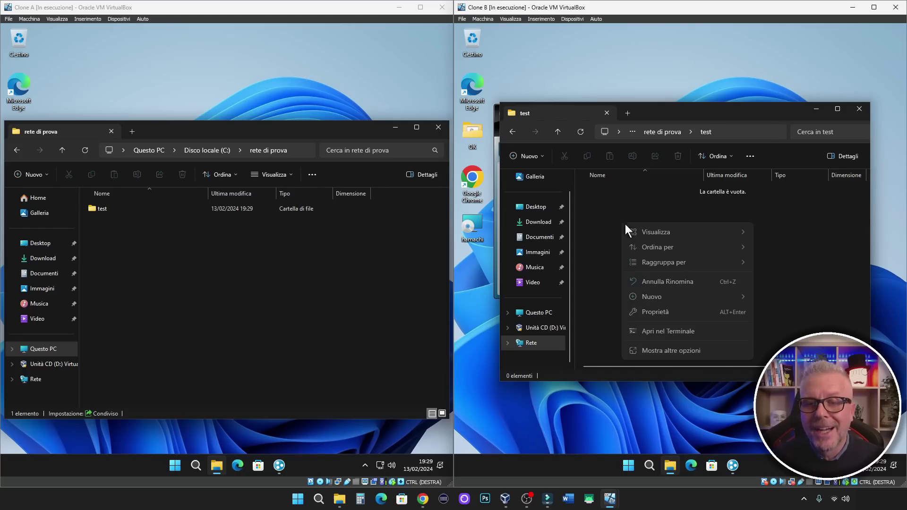
mouse_move(660, 297)
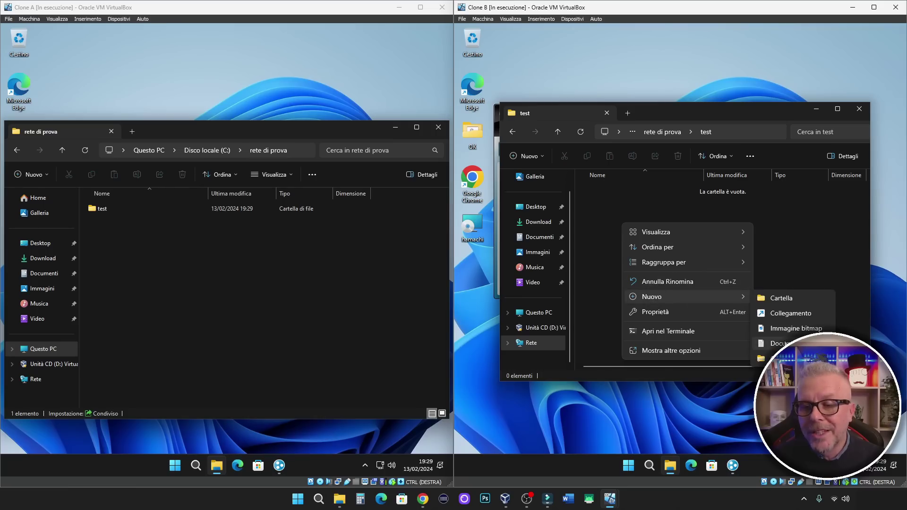
click(790, 343)
text(ciao)
key(Return)
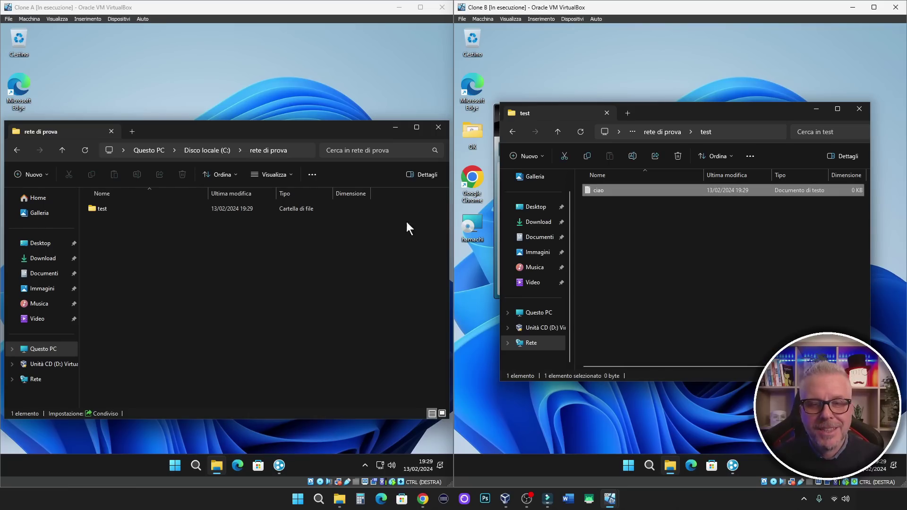
double_click(108, 210)
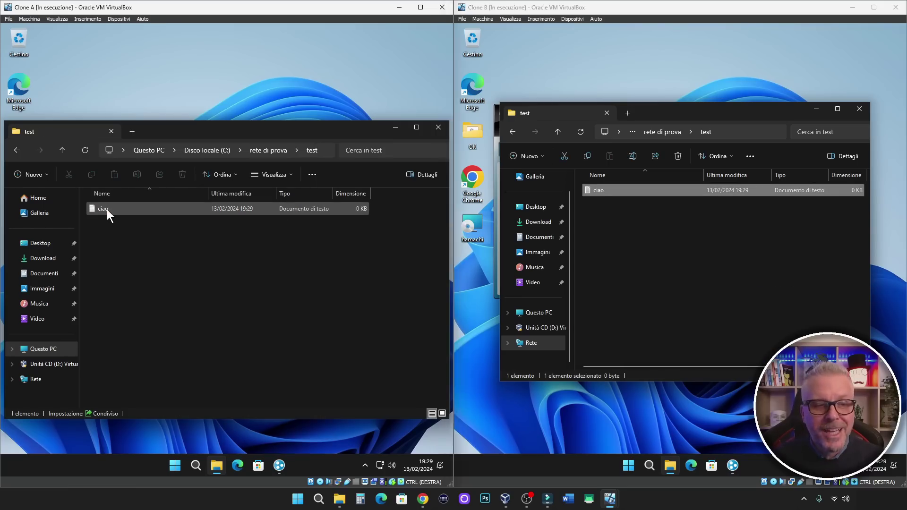